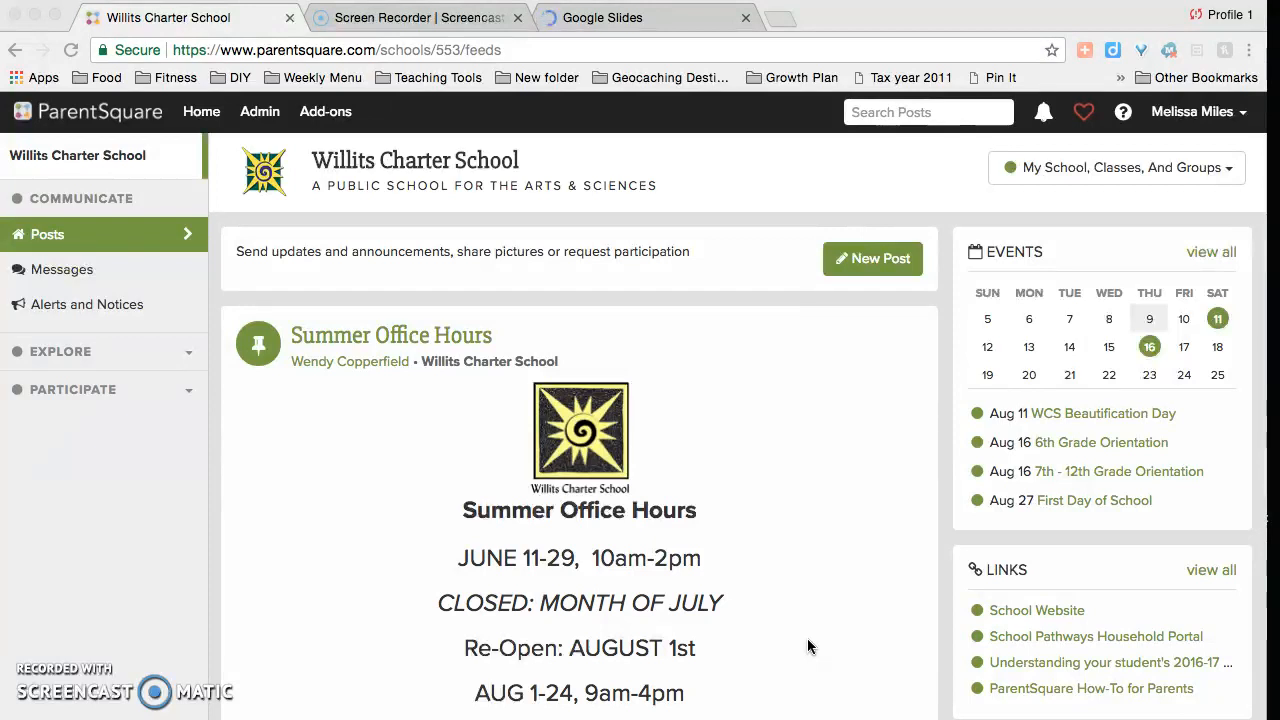
Start a new post from the school's Posts page
left_click(830, 440)
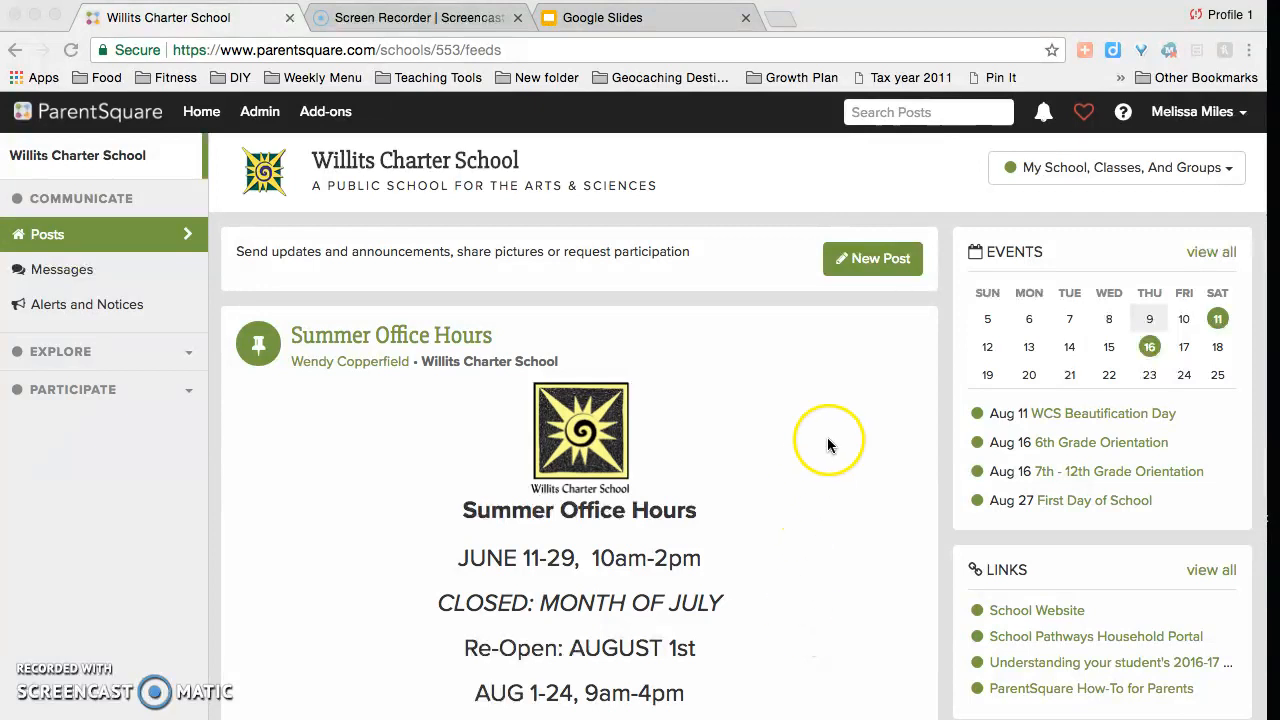
left_click(880, 259)
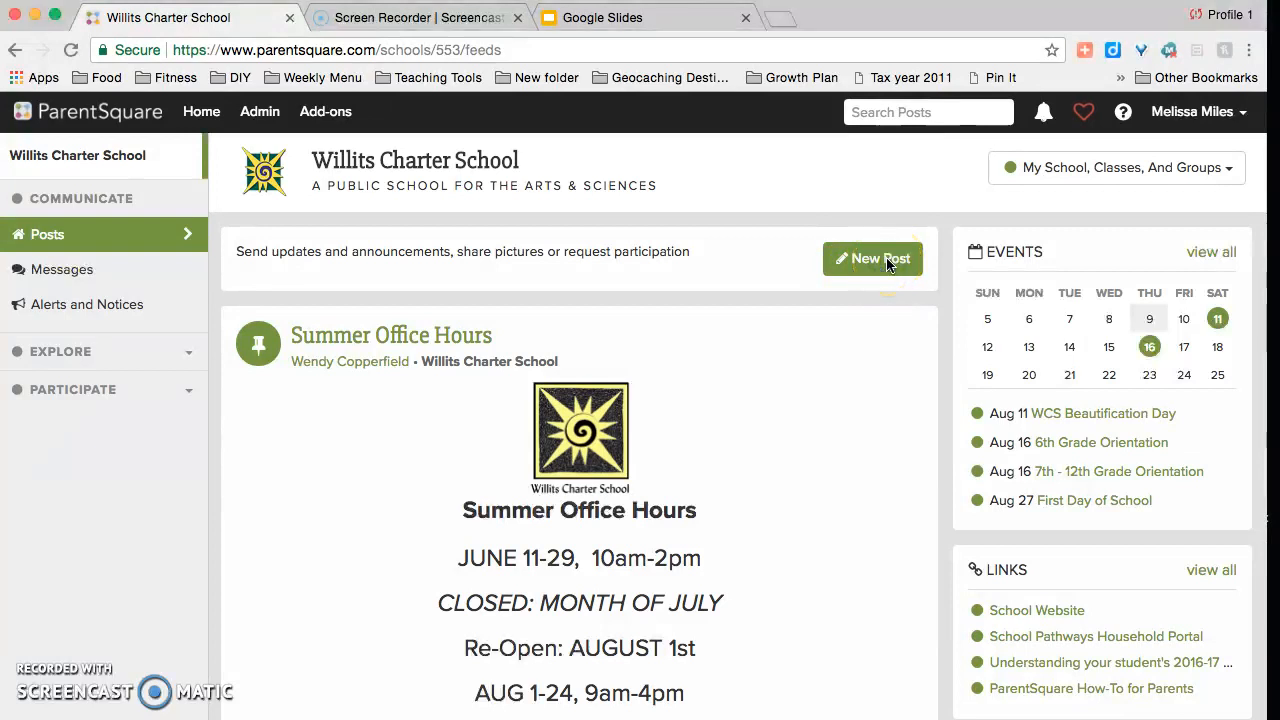
left_click(866, 263)
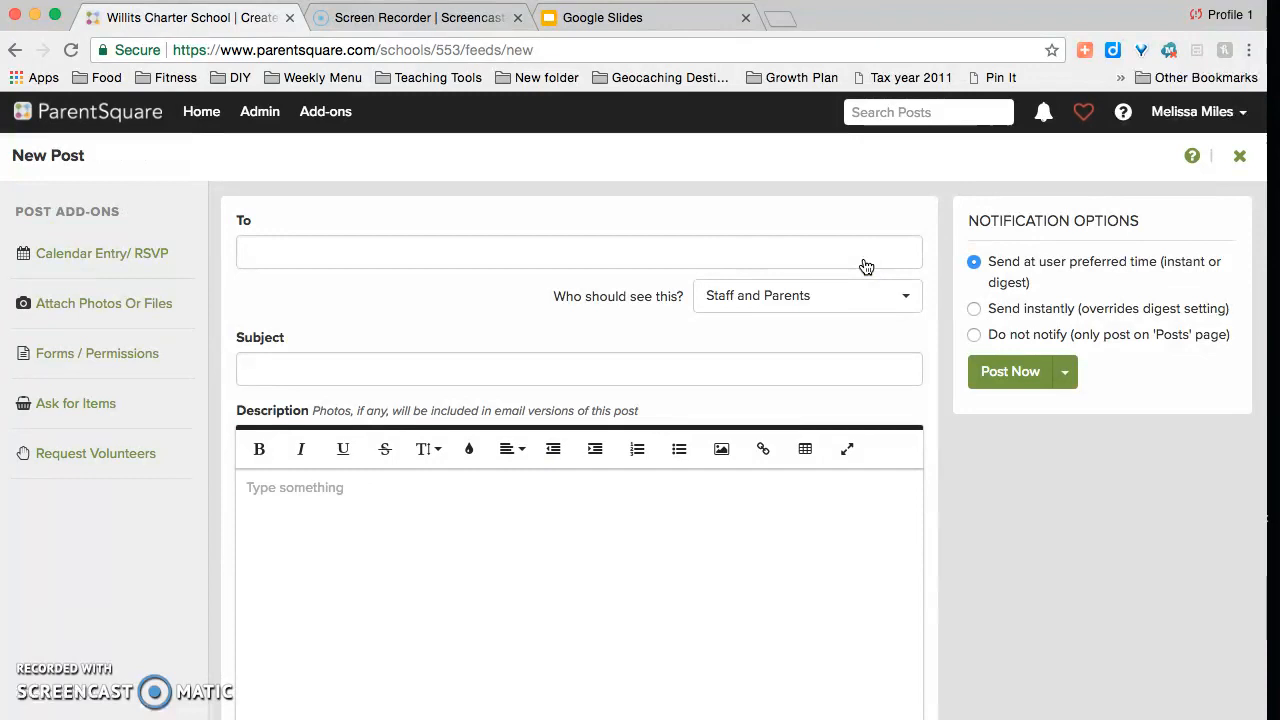
Address the new post to 7th Grade
left_click(837, 254)
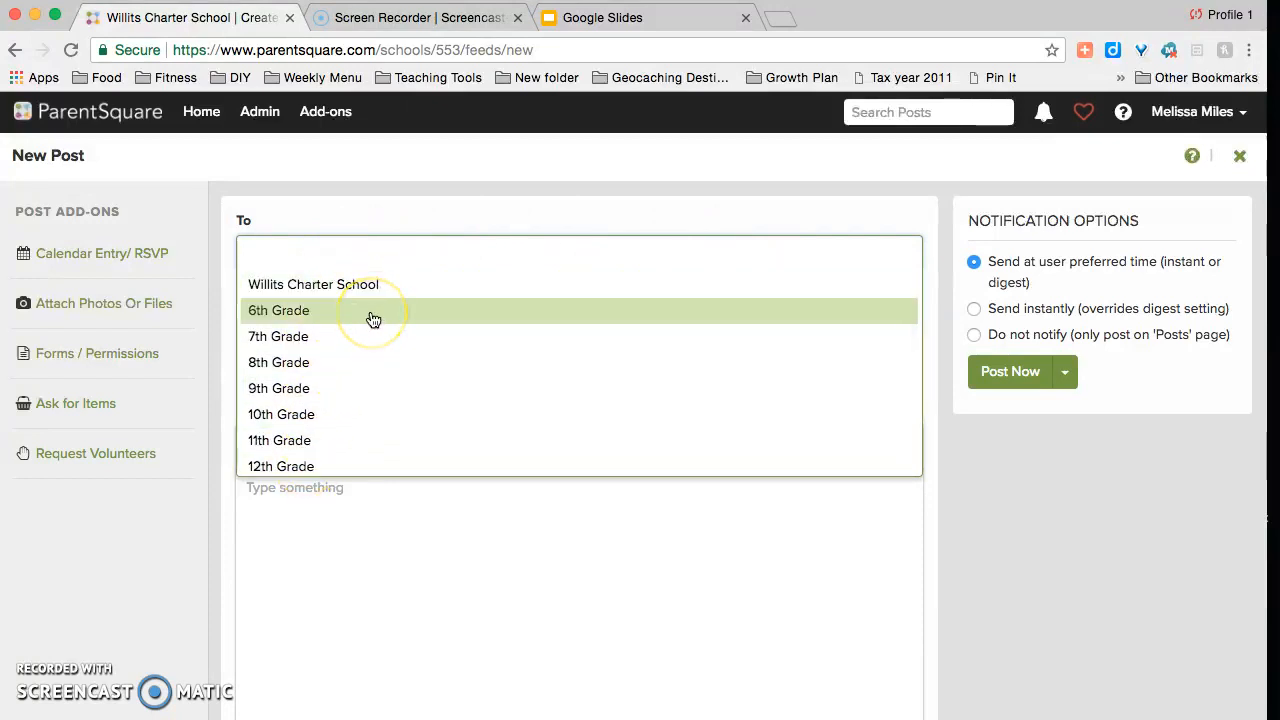
left_click(345, 346)
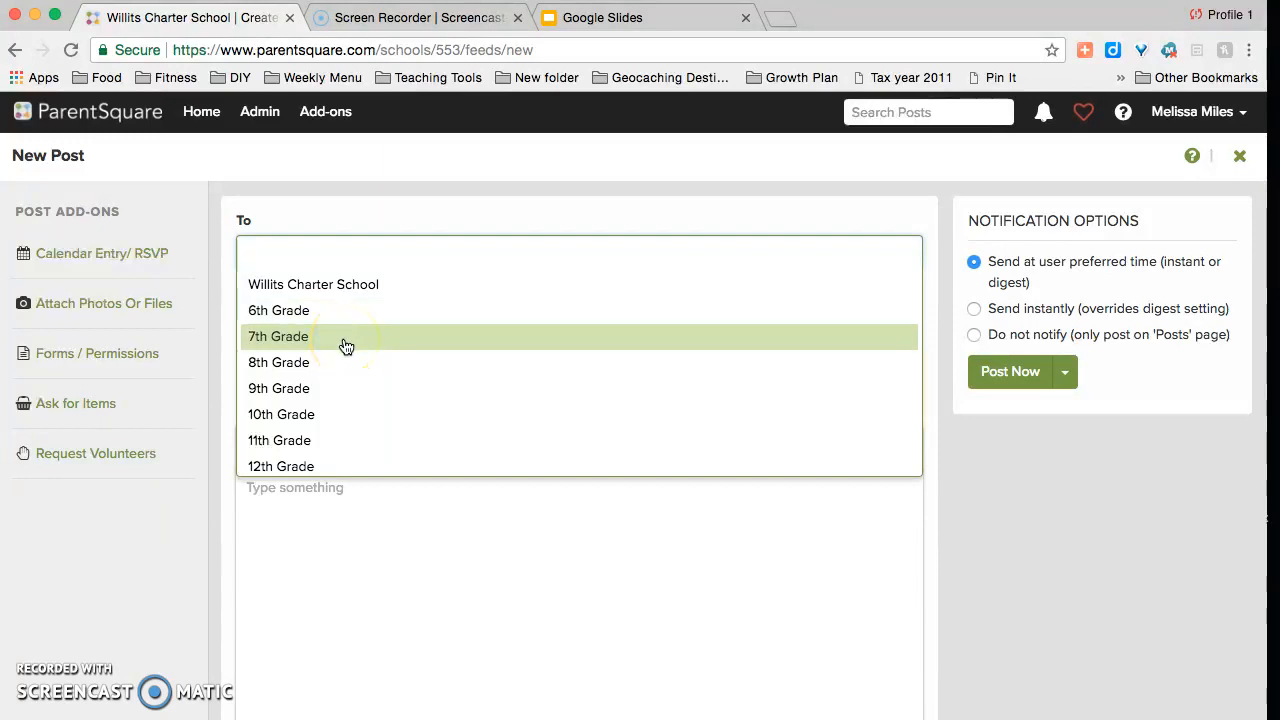
left_click(350, 338)
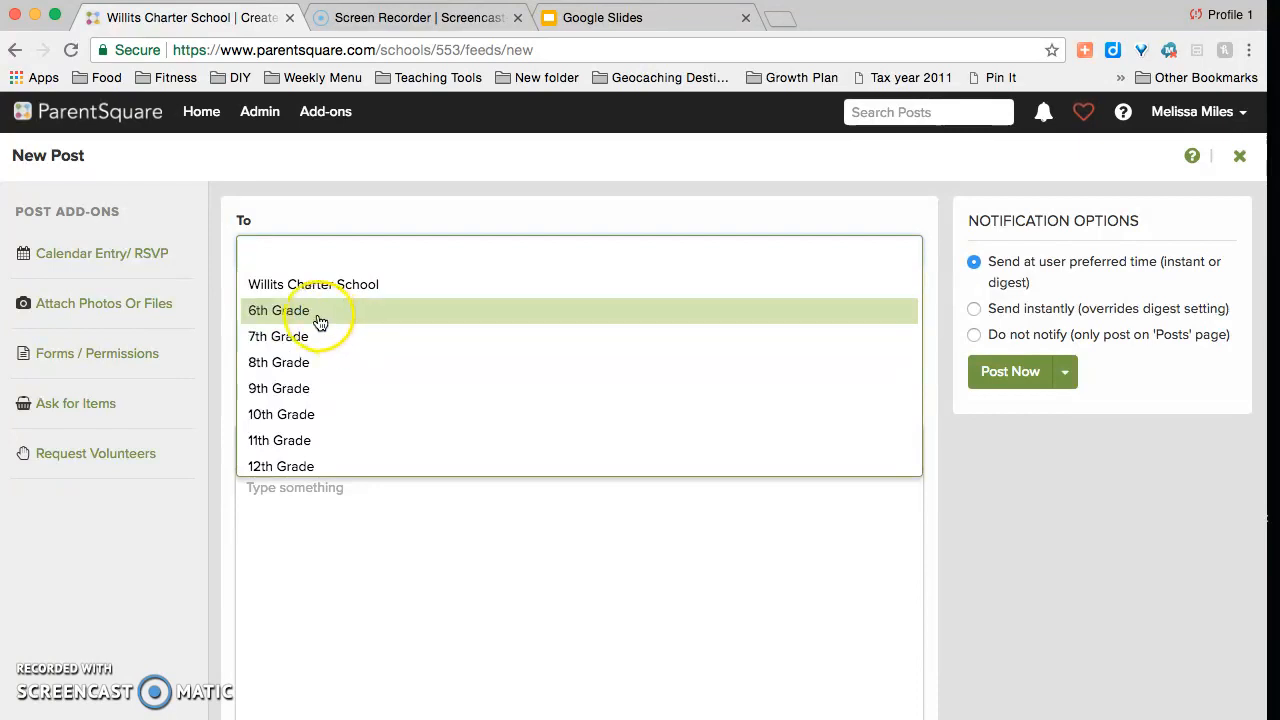
left_click(320, 341)
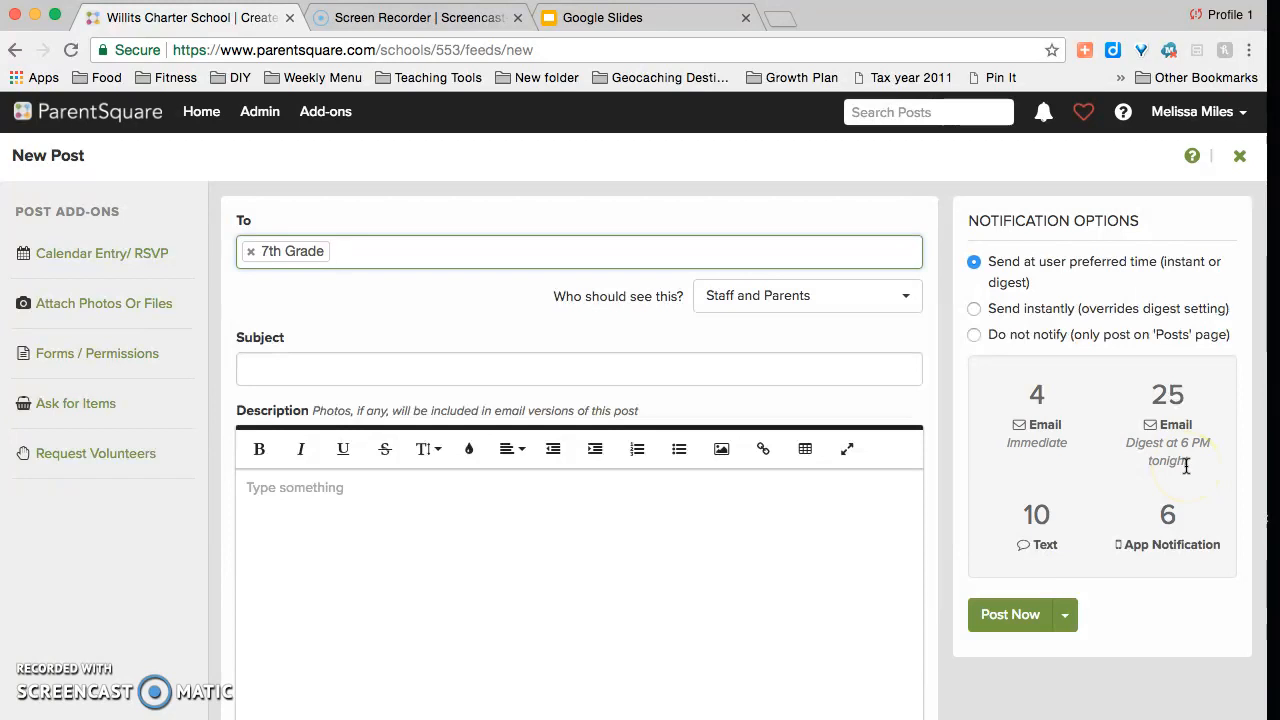
Swap the 7th Grade recipient for 6th Grade, and clear the recipient again
left_click(255, 256)
left_click(287, 253)
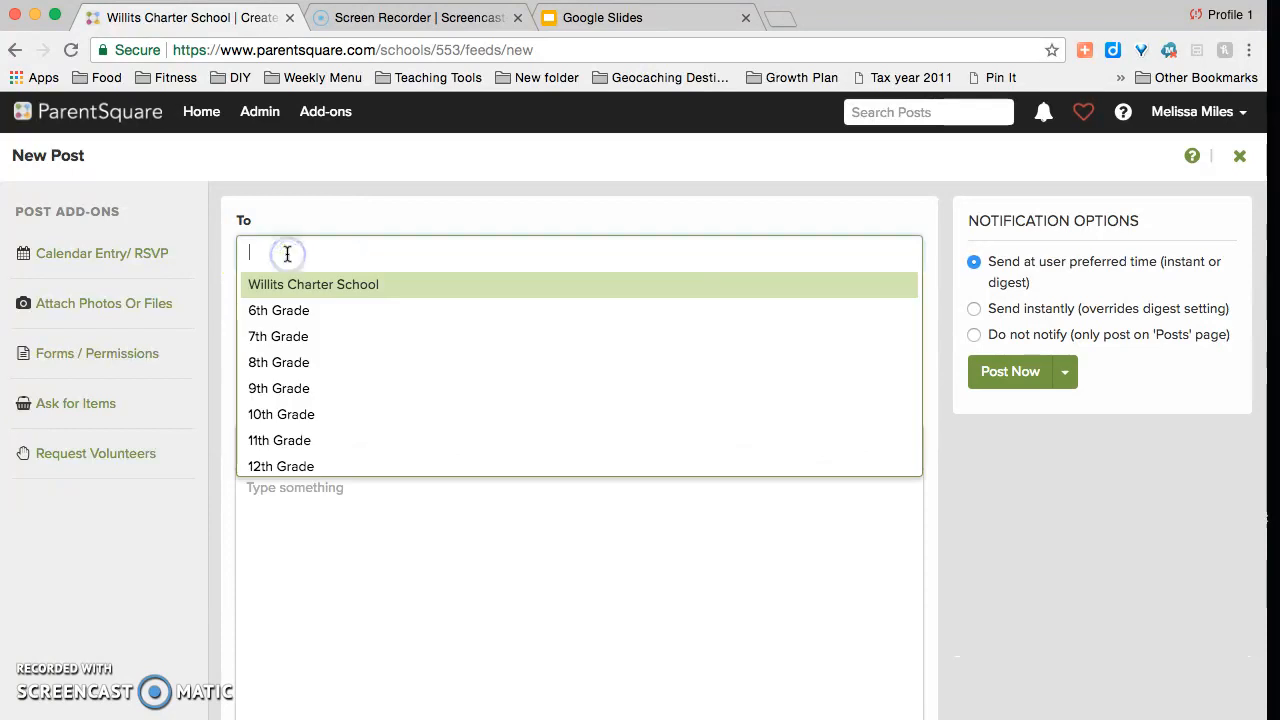
left_click(297, 311)
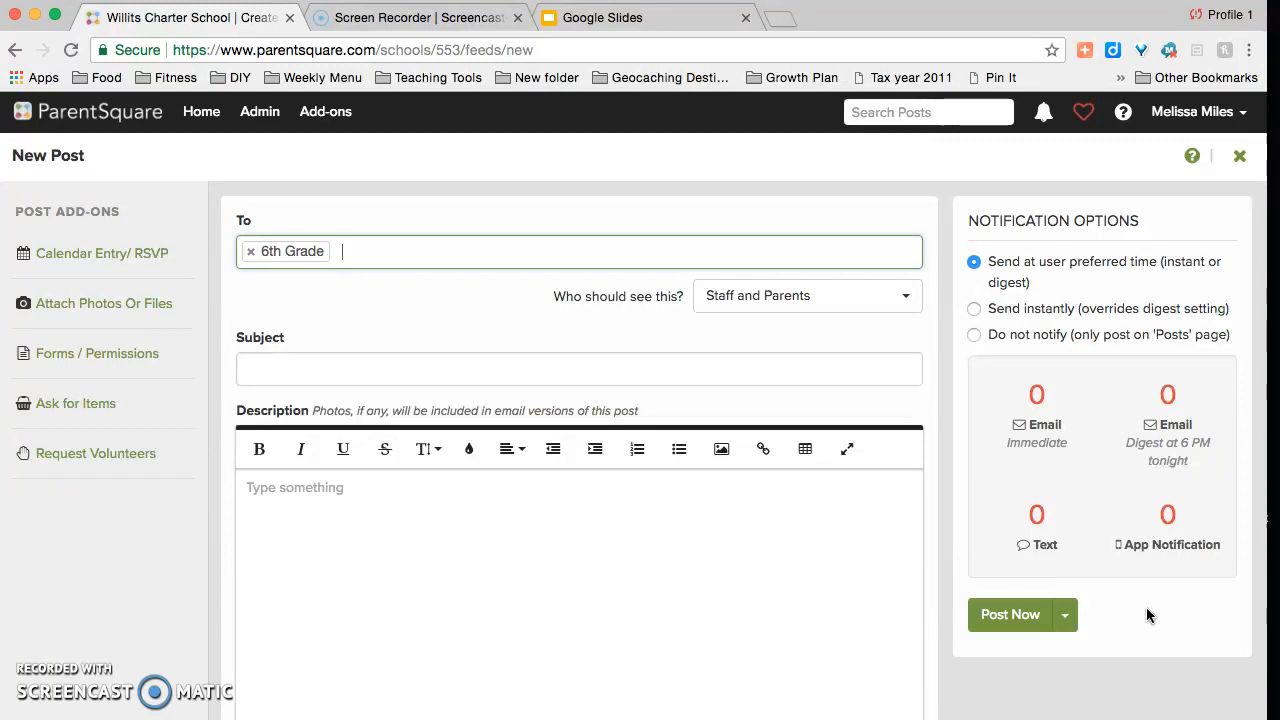
left_click(250, 251)
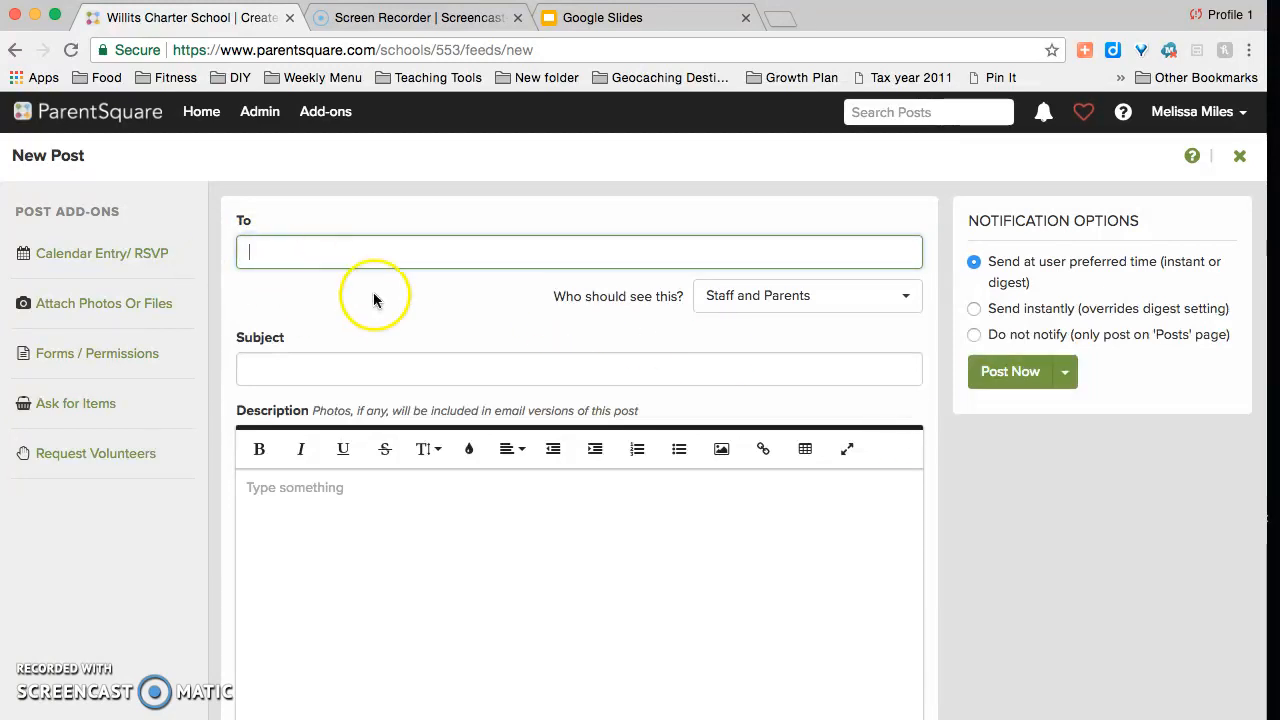
Create English and Spanish versions of the post using the Google Translate option below the description
scroll(373, 292, "down", 1)
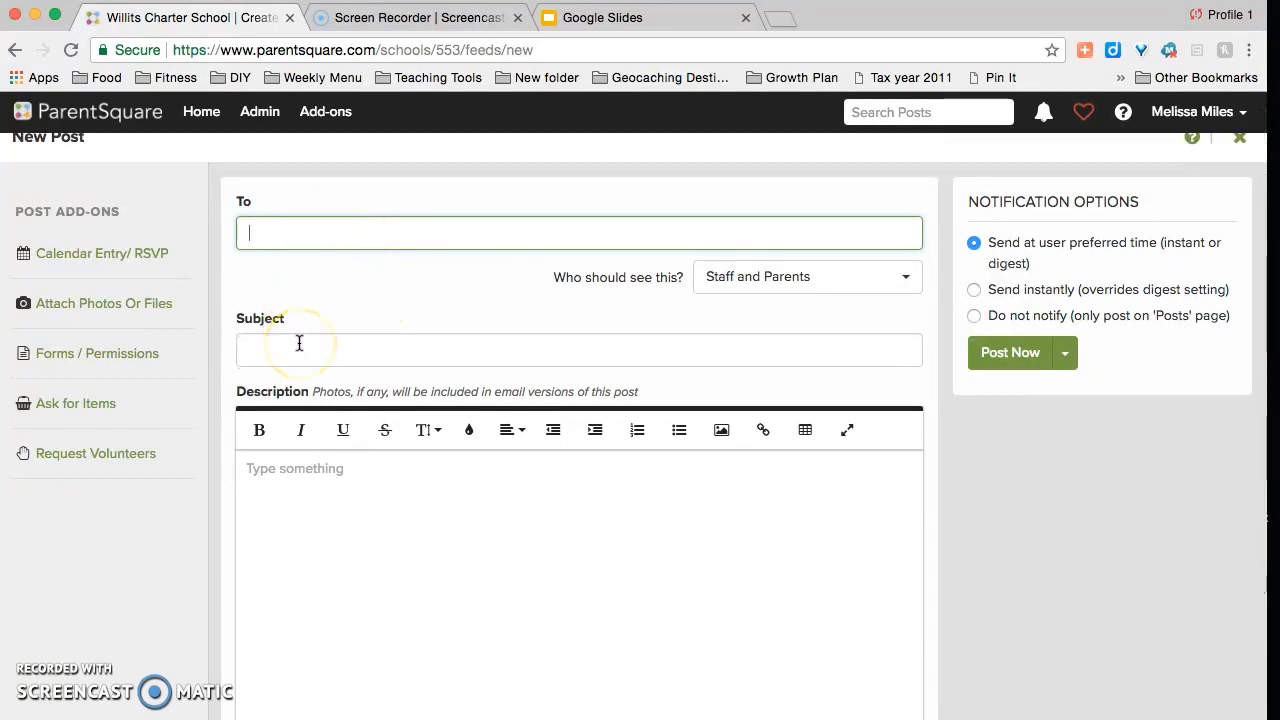
scroll(297, 343, "down", 3)
scroll(346, 471, "down", 1)
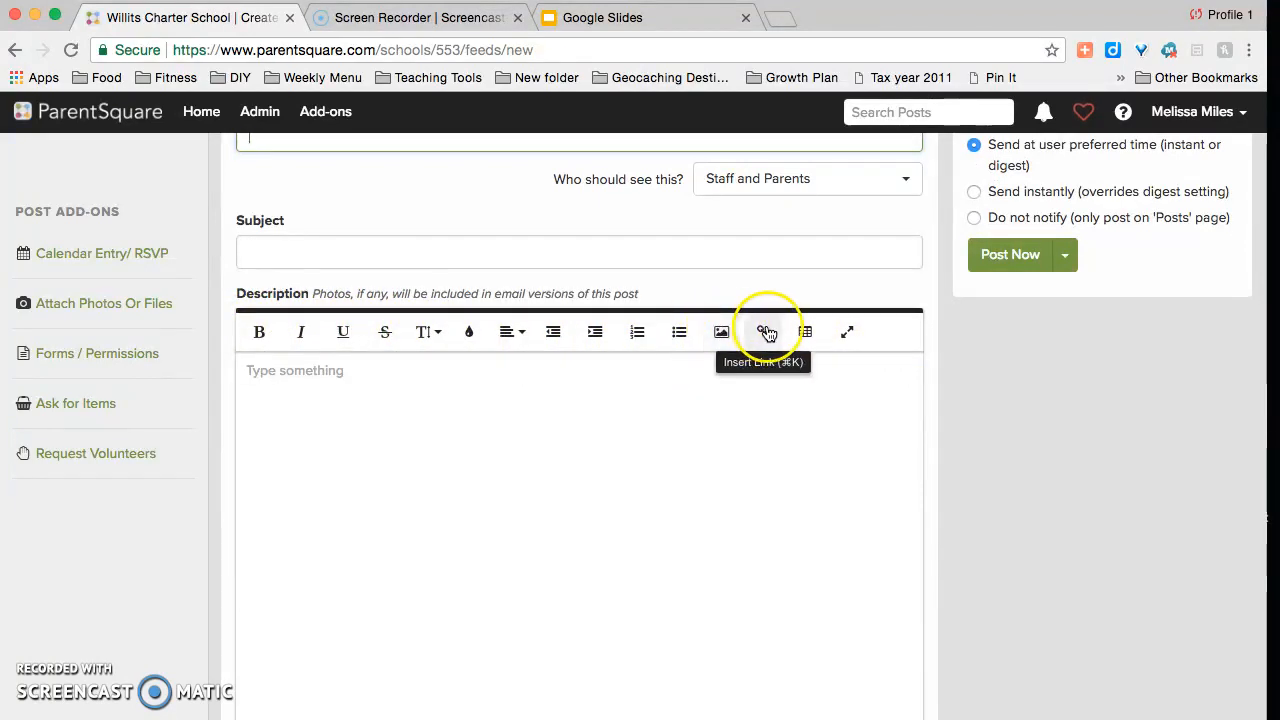
scroll(457, 549, "down", 1)
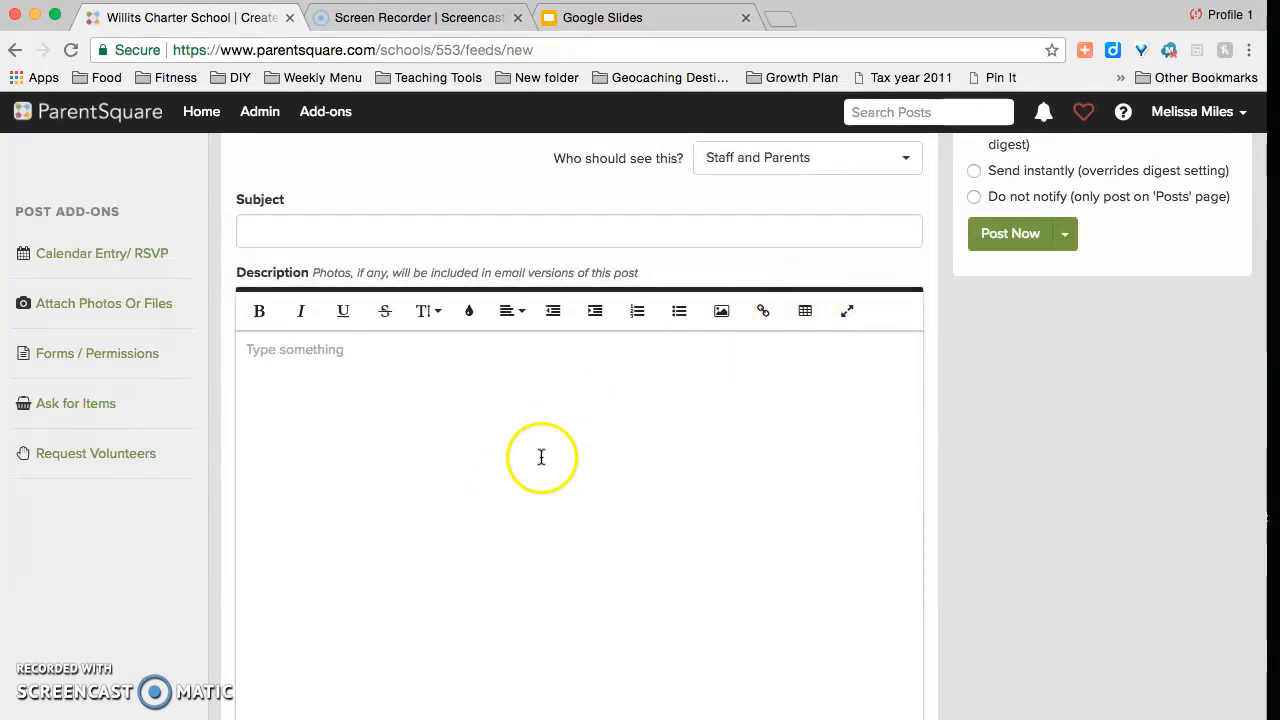
scroll(543, 457, "down", 1)
scroll(486, 543, "down", 3)
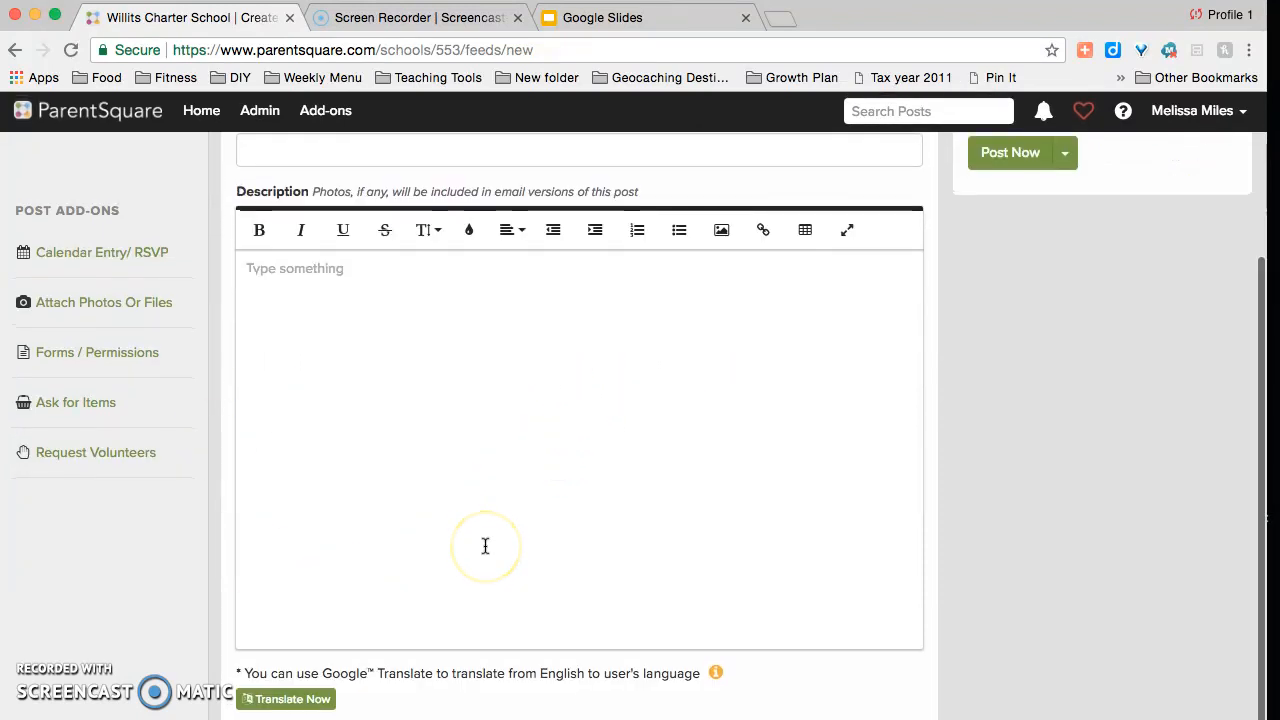
left_click(291, 702)
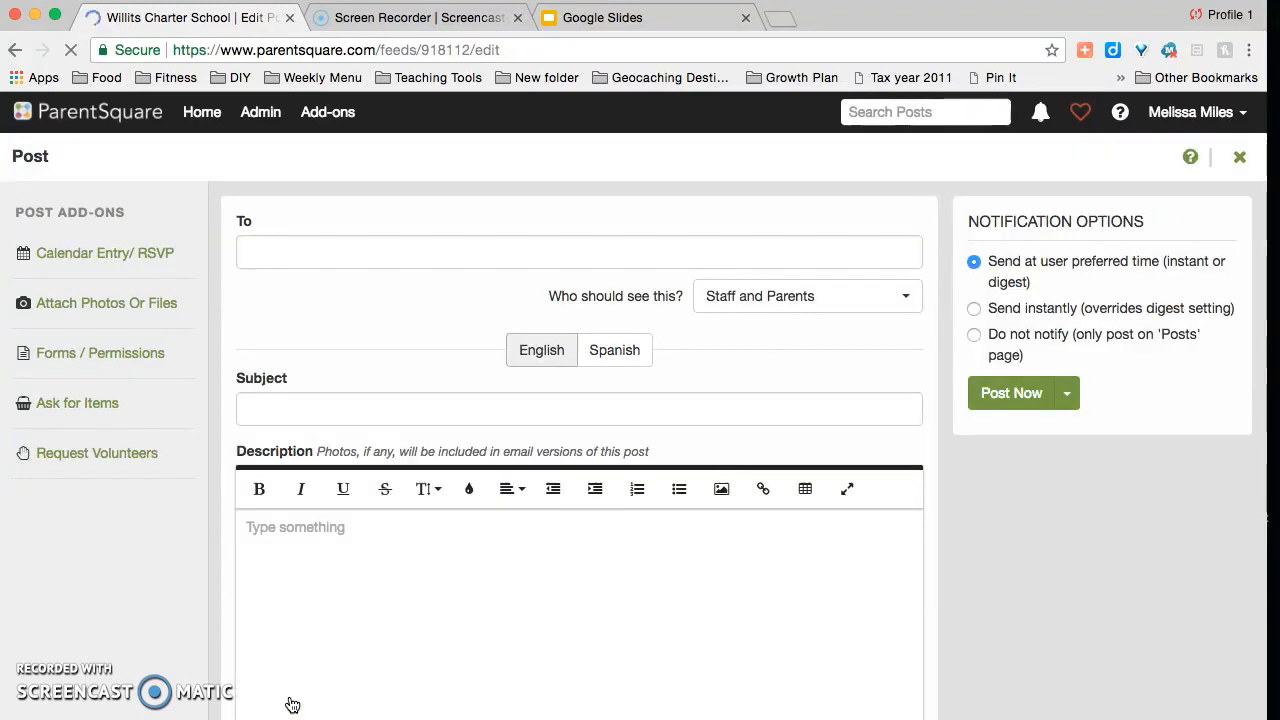
left_click(603, 345)
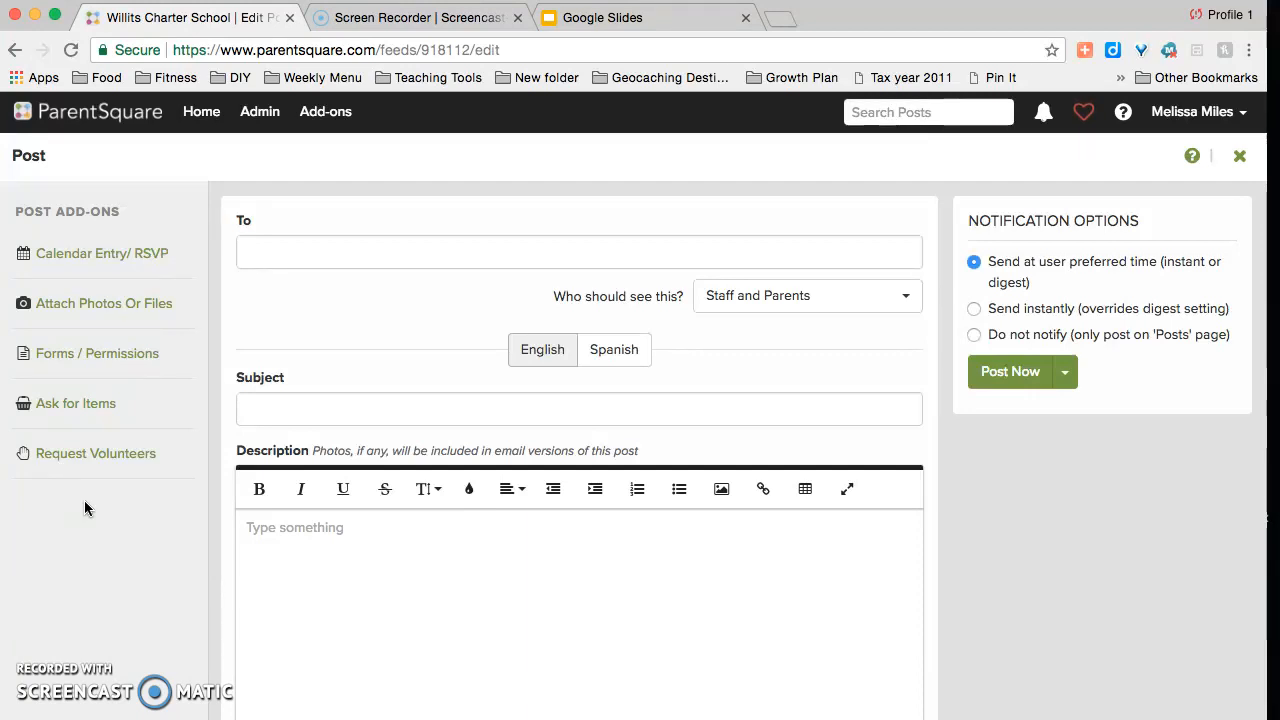
Add a calendar entry to the post for 2018-08-09 at 09:00 AM
left_click(140, 256)
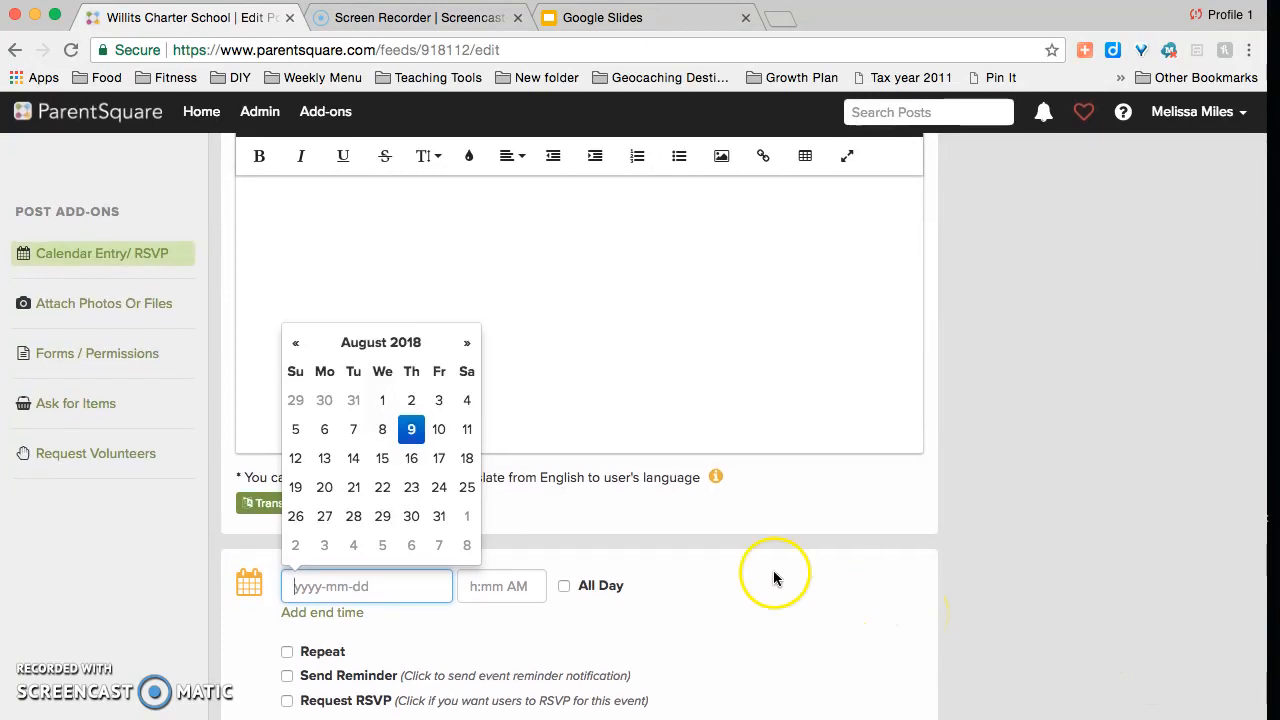
left_click(413, 433)
left_click(503, 586)
type("09:00 AM")
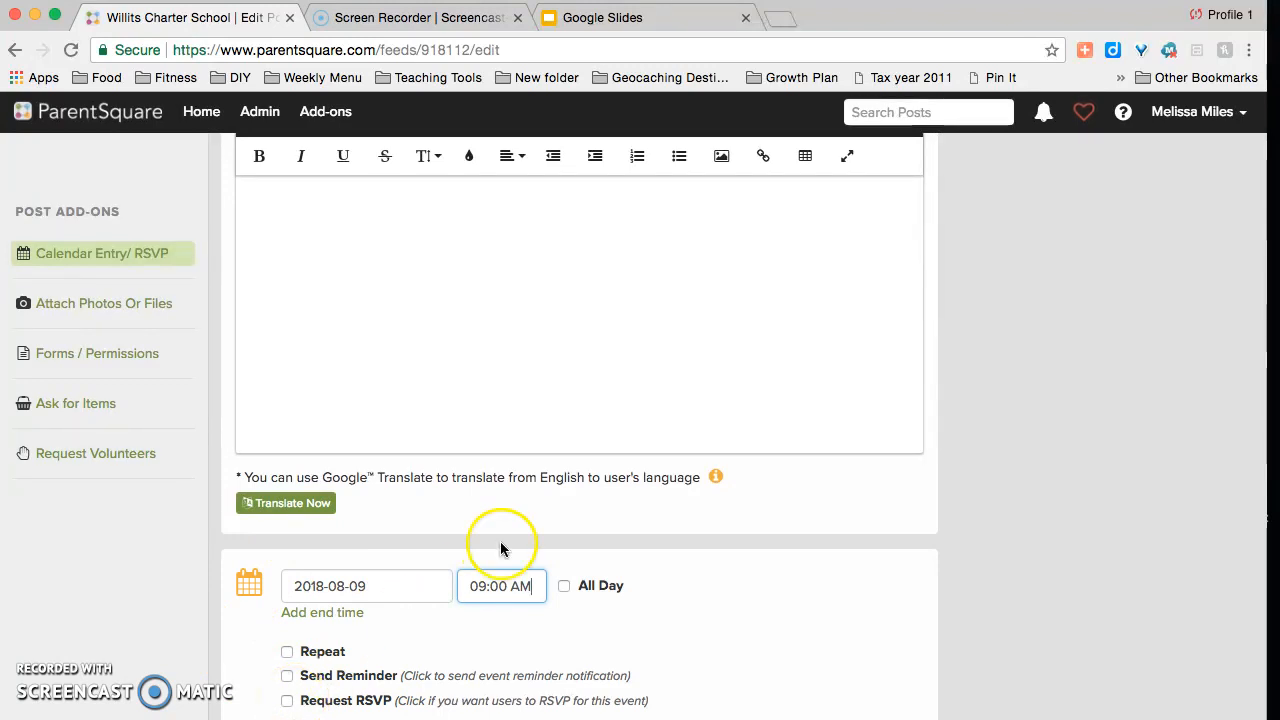
Add the photo and file attachment section to the post, and review the available upload sources without uploading anything
scroll(500, 545, "up", 4)
left_click(94, 306)
left_click(670, 664)
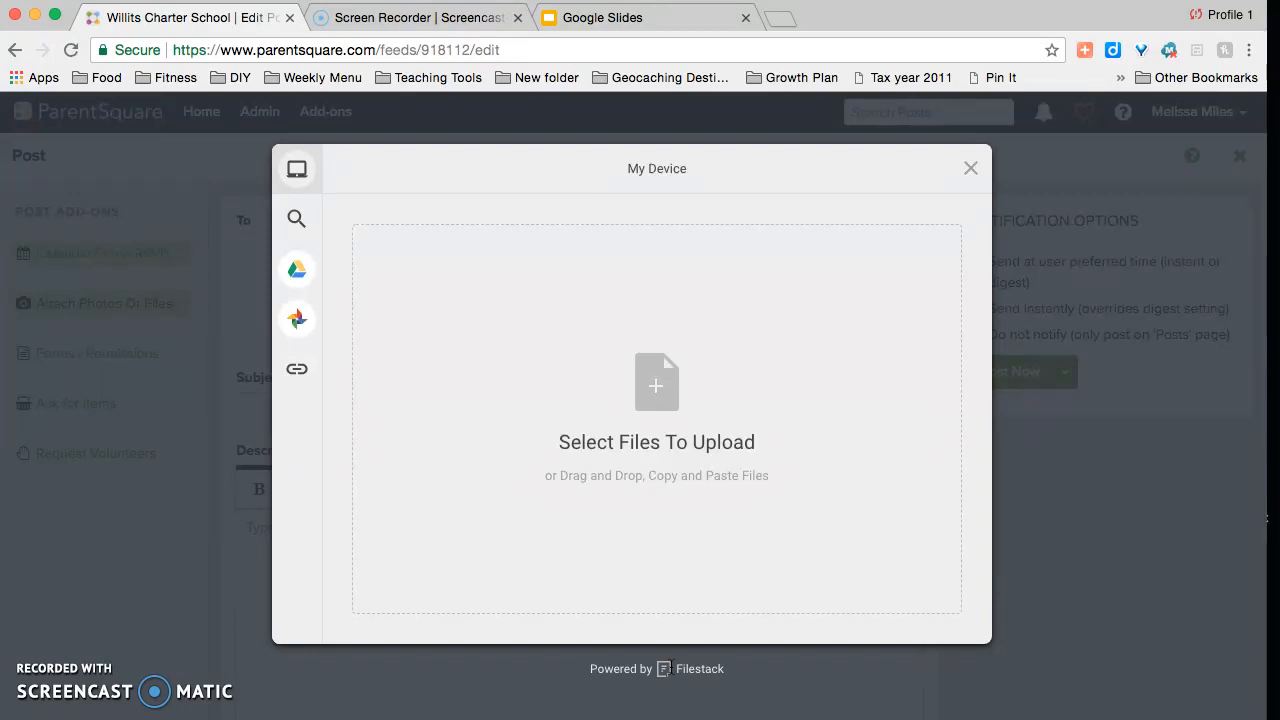
mouse_move(287, 275)
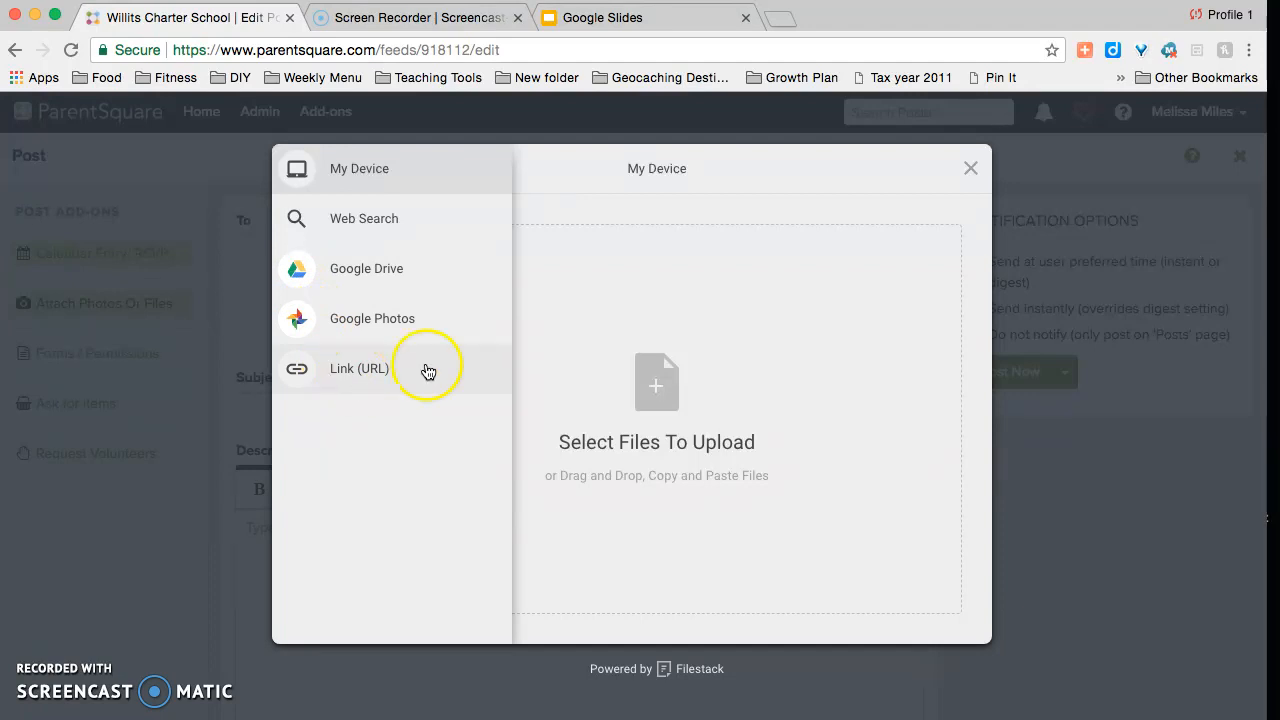
left_click(976, 170)
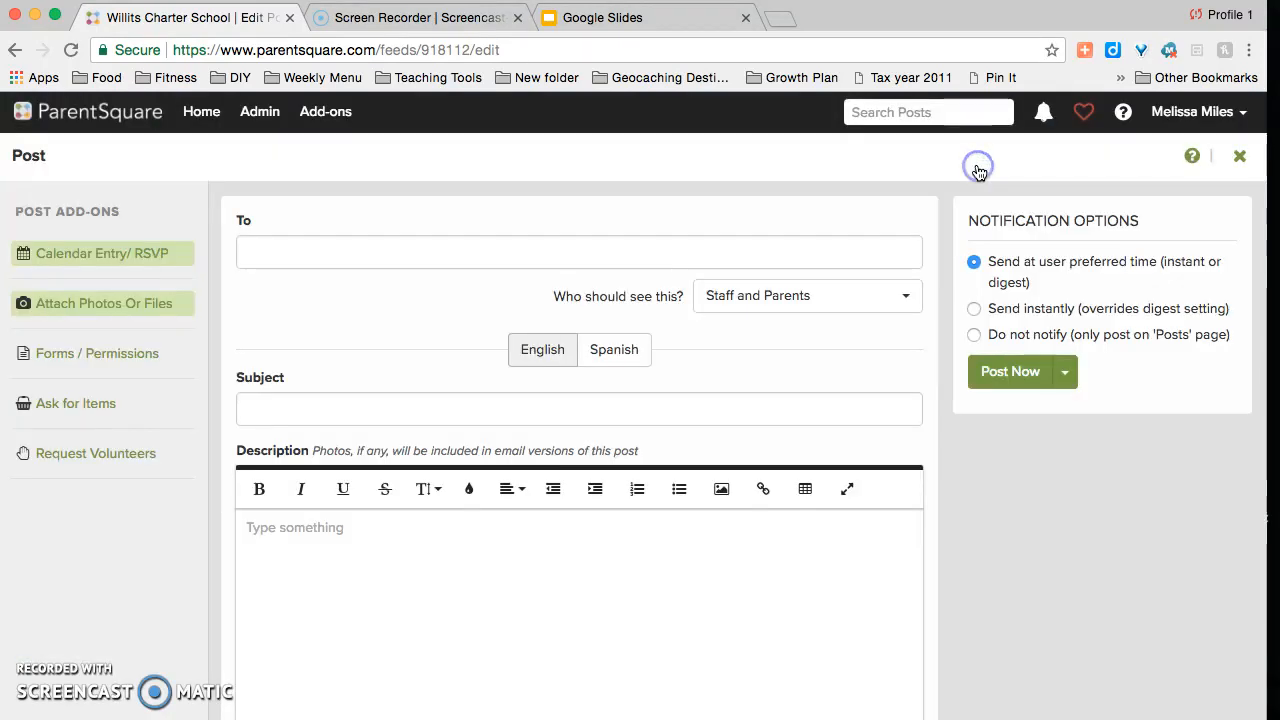
Add a permission form to the post that requires a signature for giving permission to a child and allows optional attachments
left_click(139, 367)
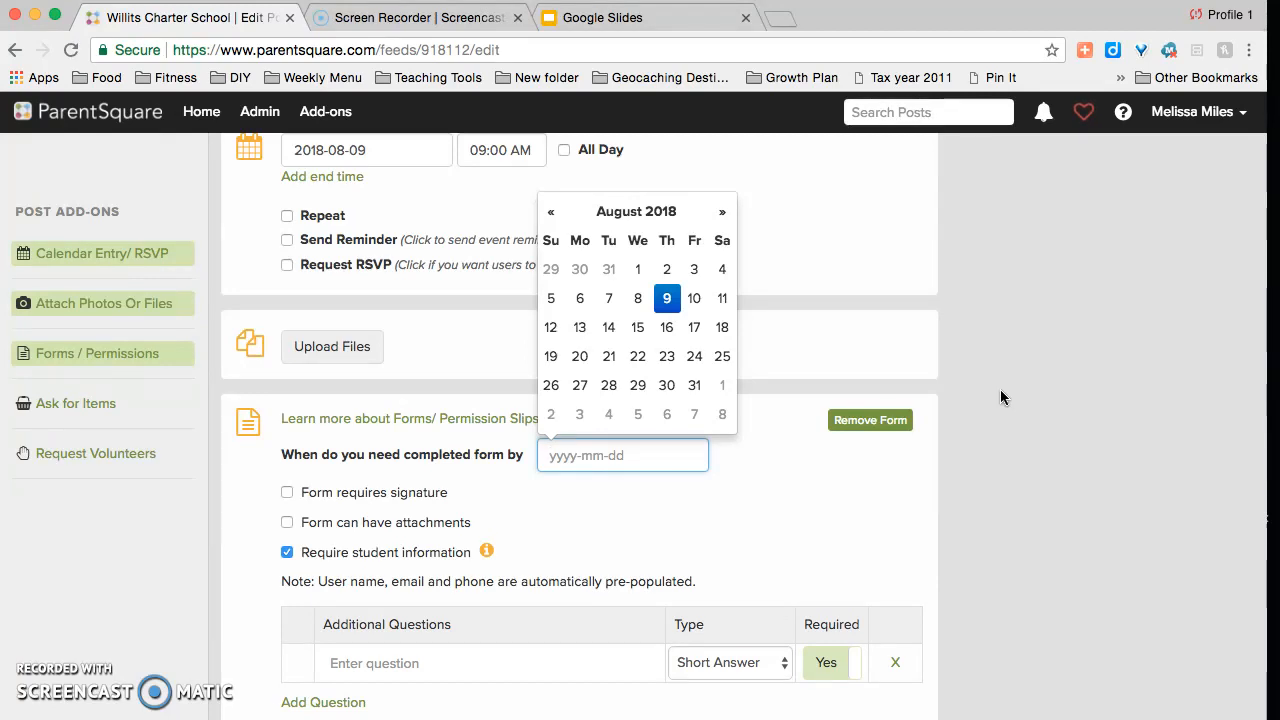
left_click(1000, 397)
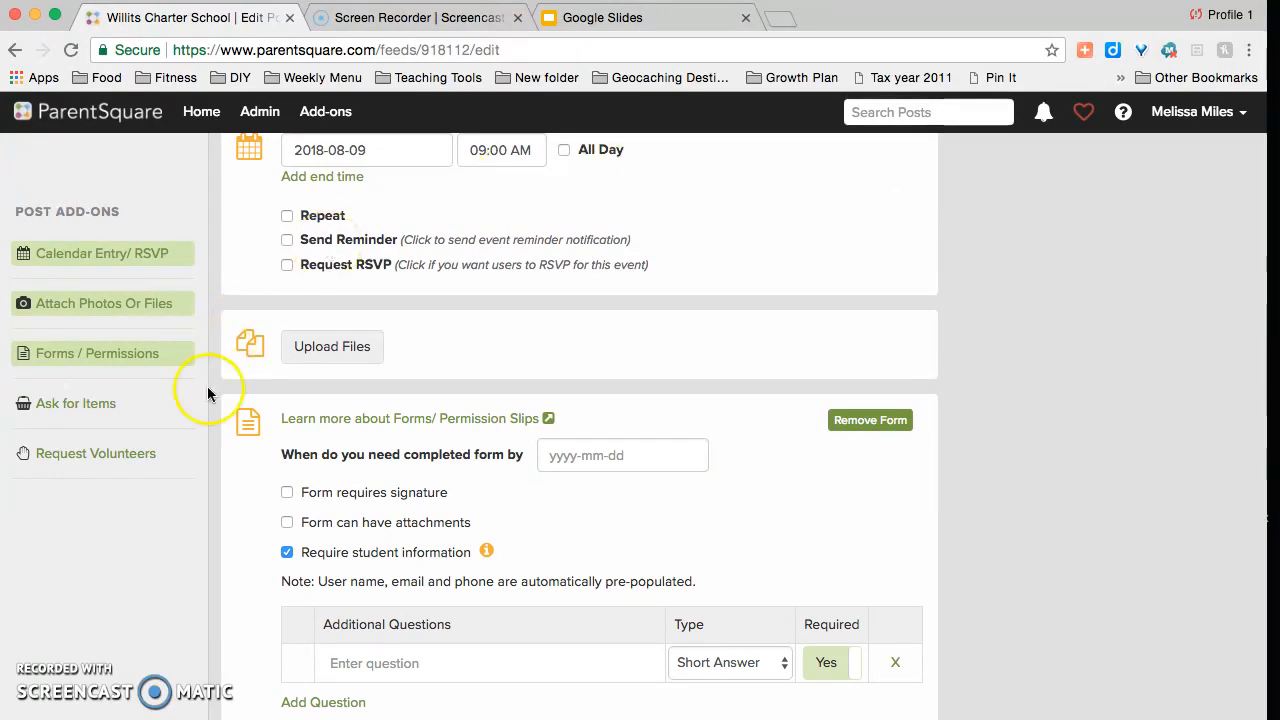
left_click(287, 492)
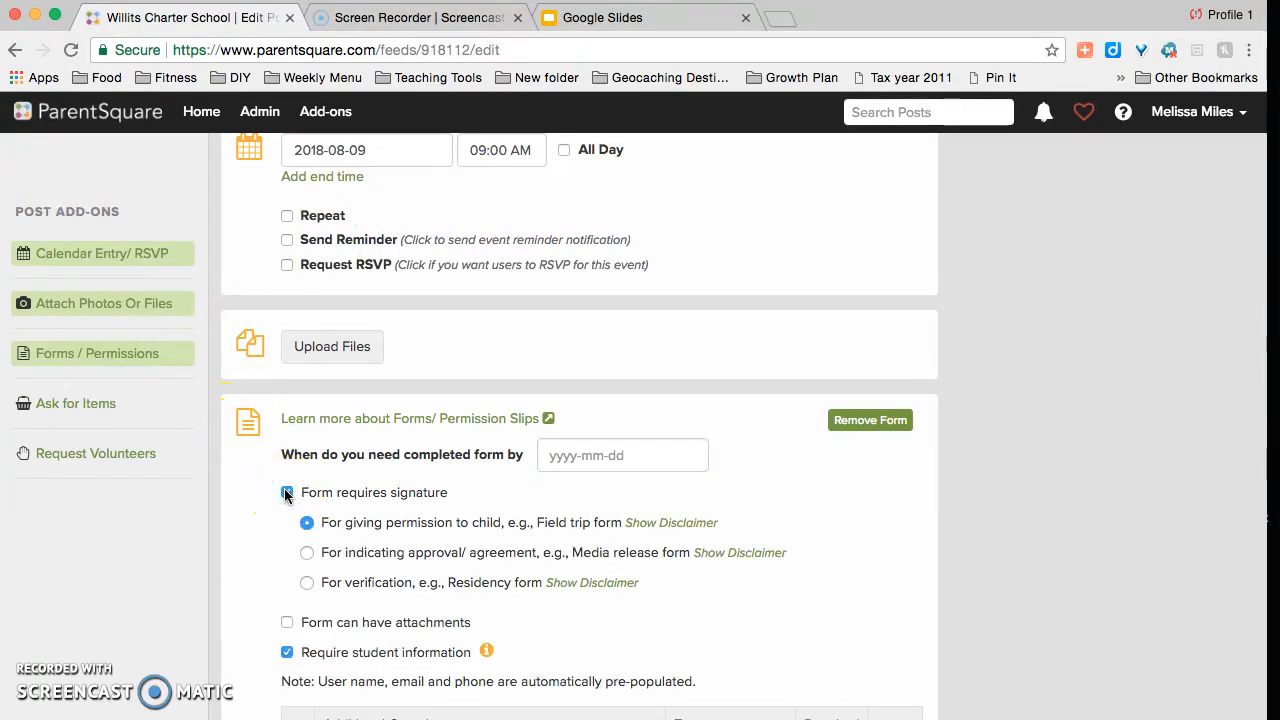
scroll(907, 617, "down", 1)
scroll(907, 611, "down", 1)
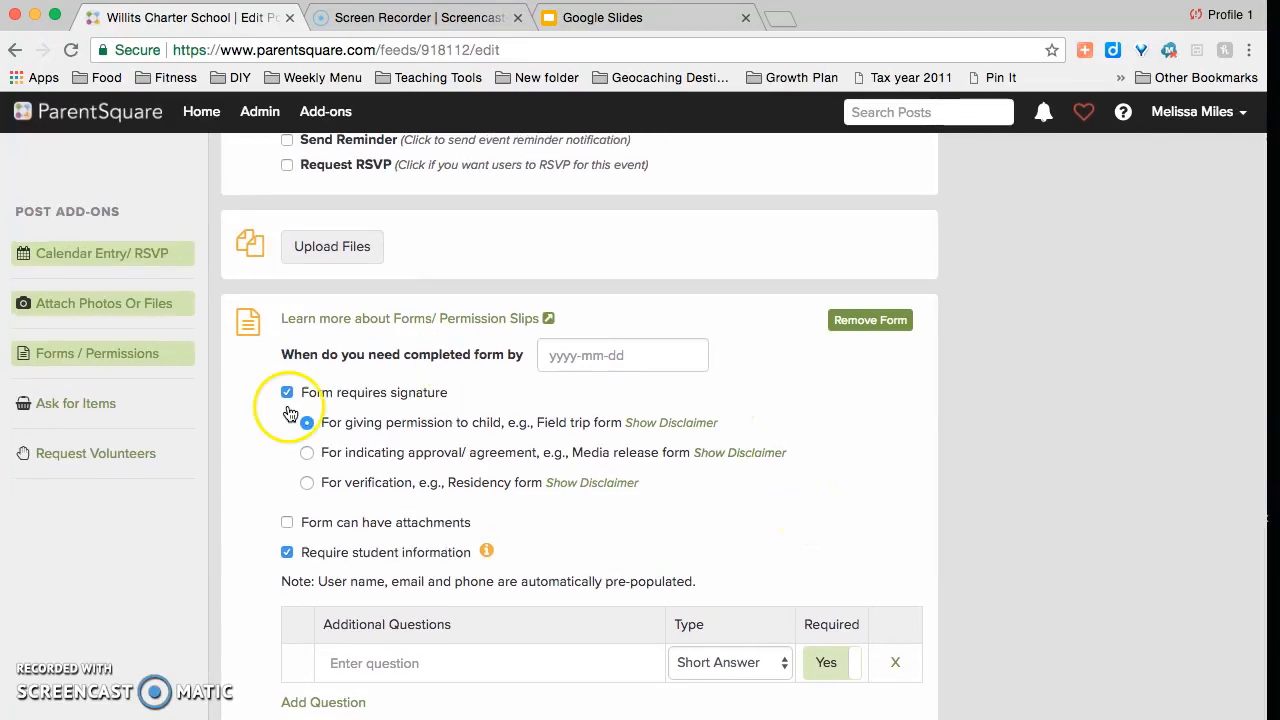
left_click(287, 520)
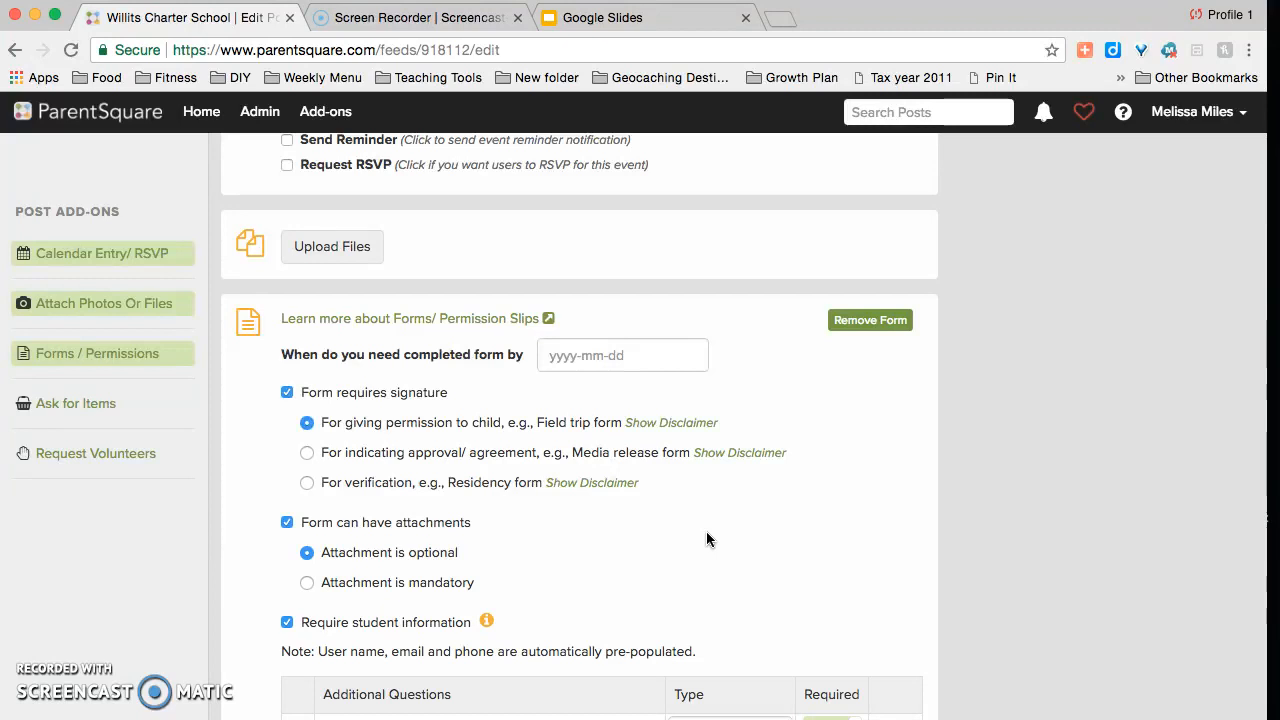
scroll(706, 540, "down", 2)
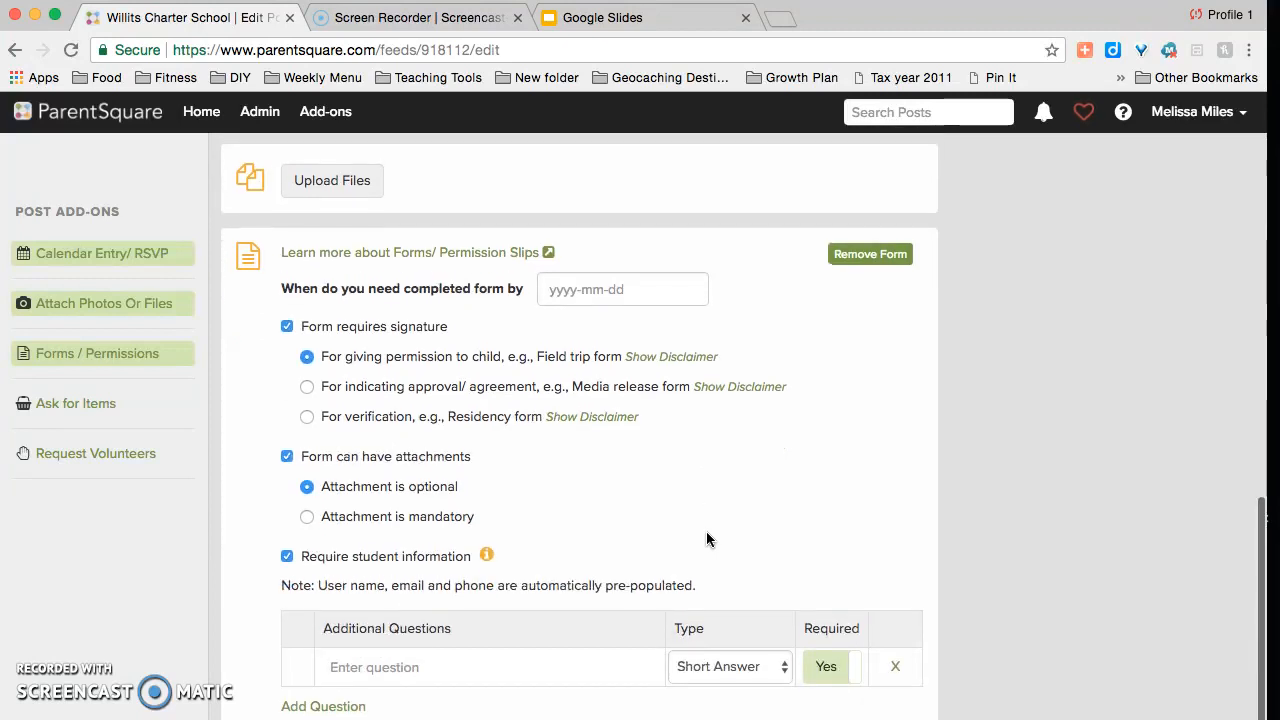
left_click(637, 544)
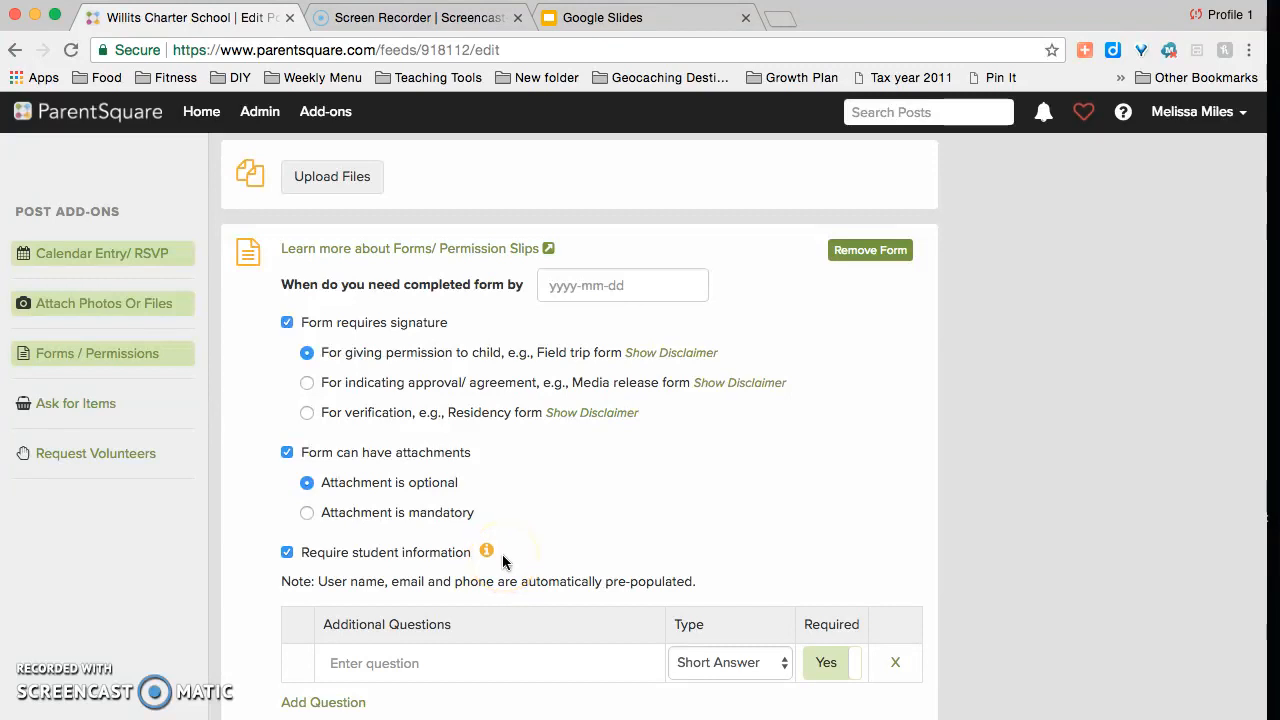
Add an item request list to the post and set its needed-by date to 2018-08-23
scroll(503, 562, "up", 10)
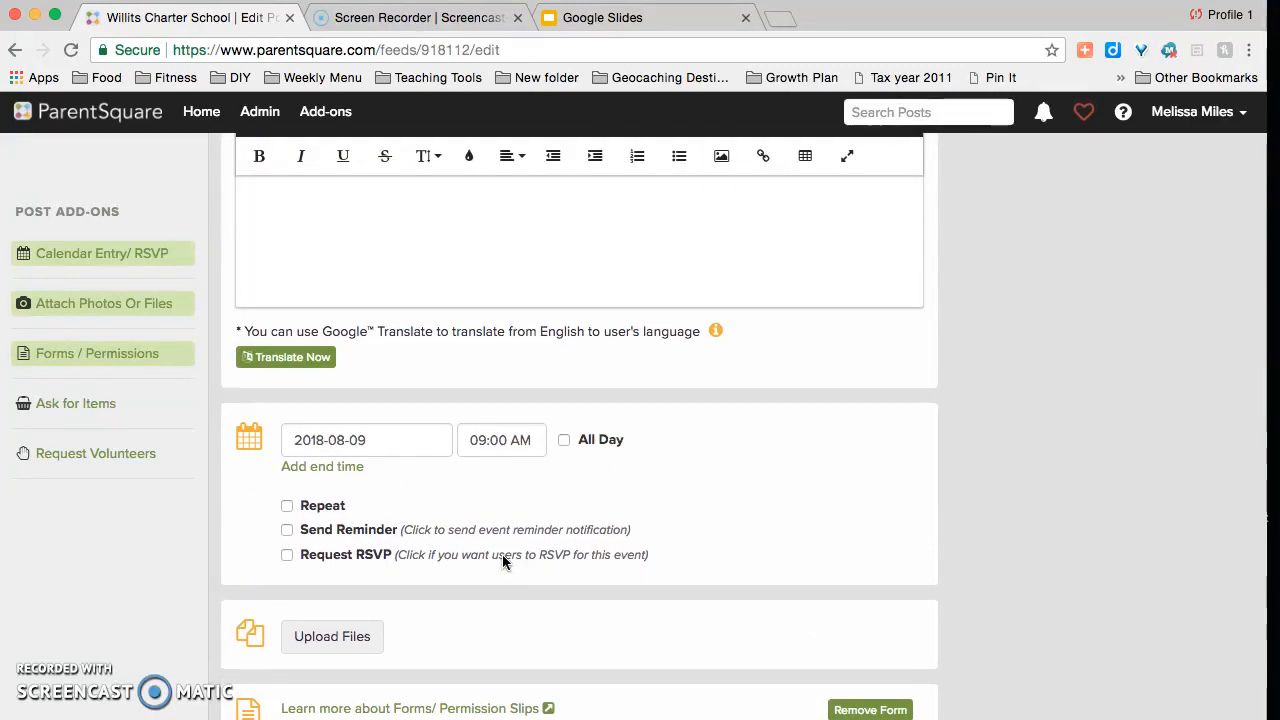
scroll(502, 554, "up", 7)
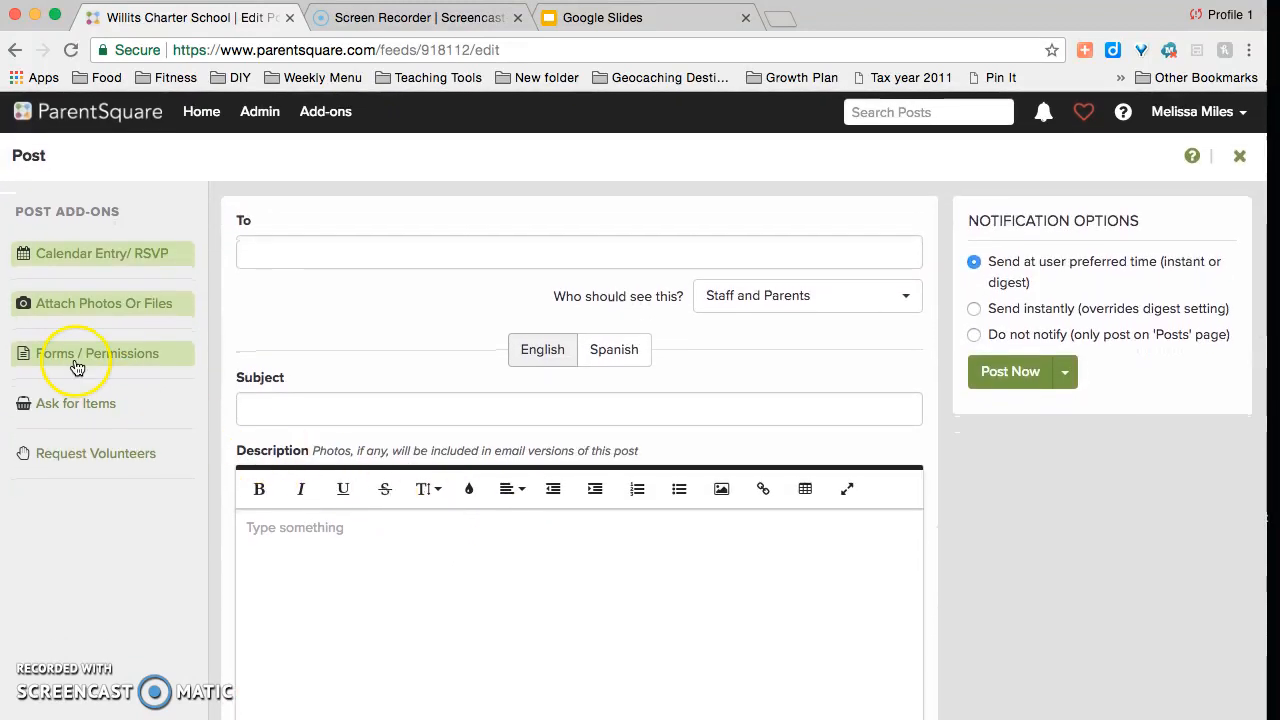
left_click(68, 402)
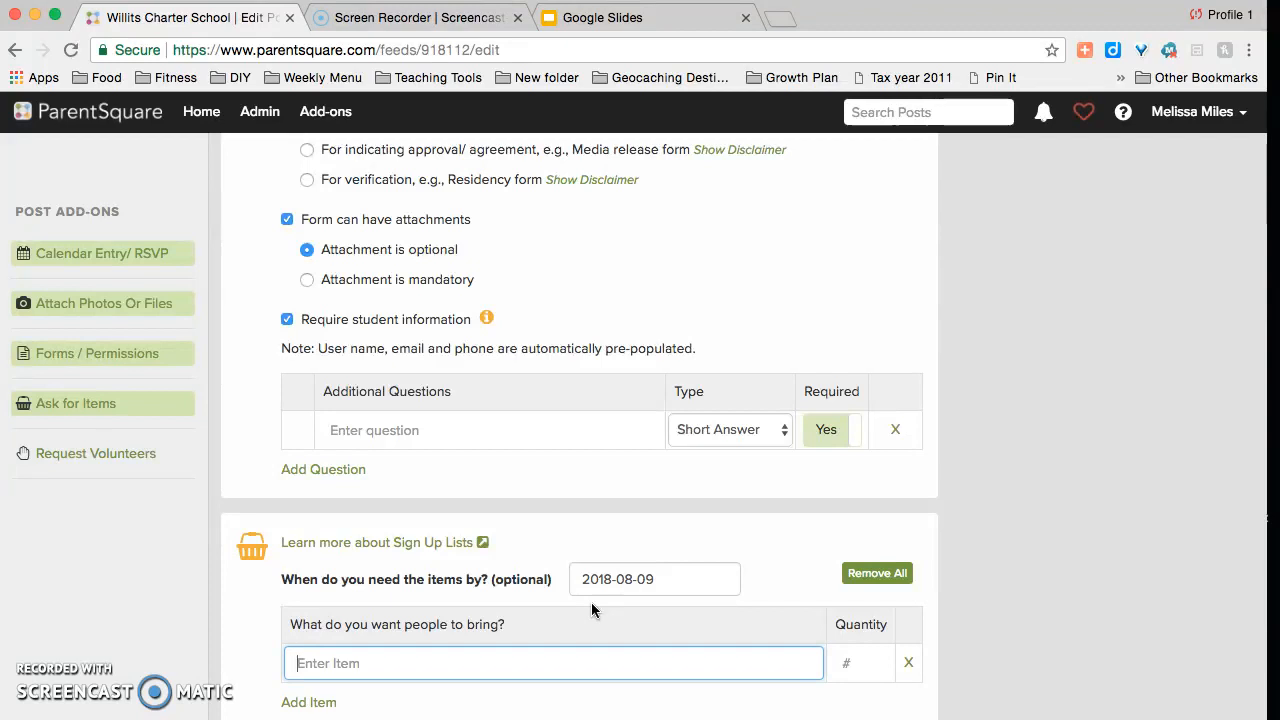
left_click(665, 573)
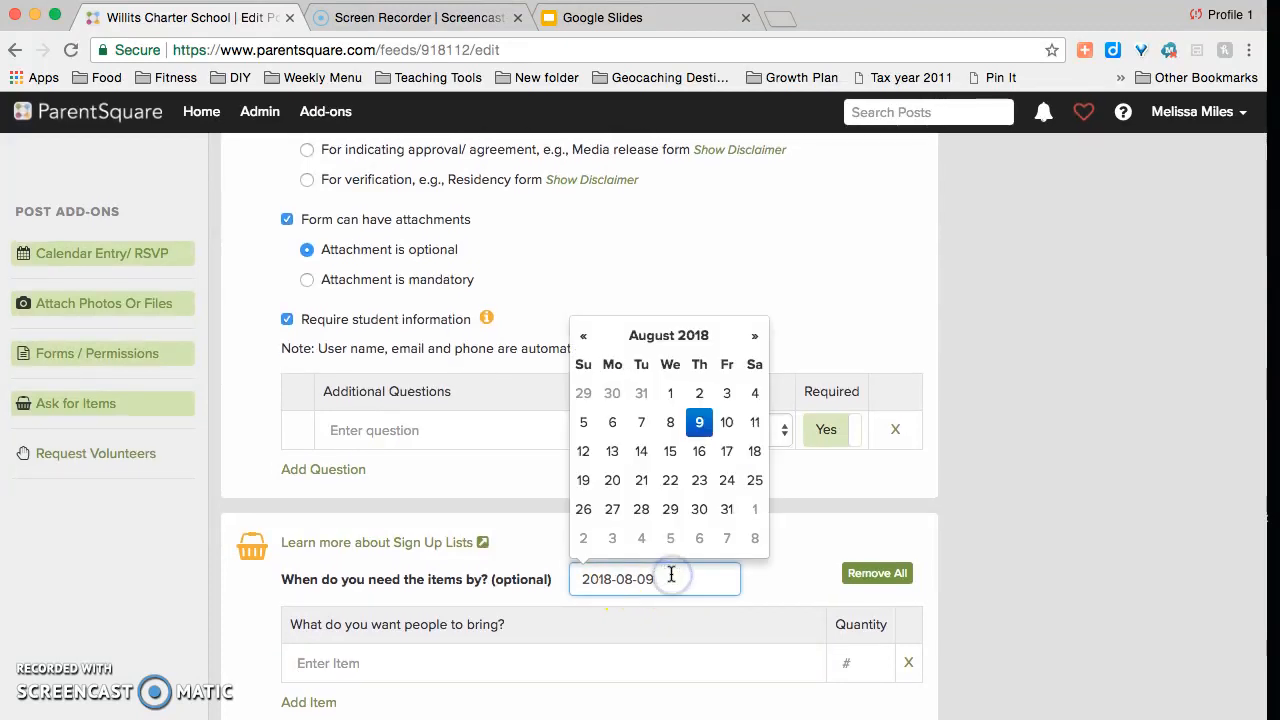
left_click(699, 480)
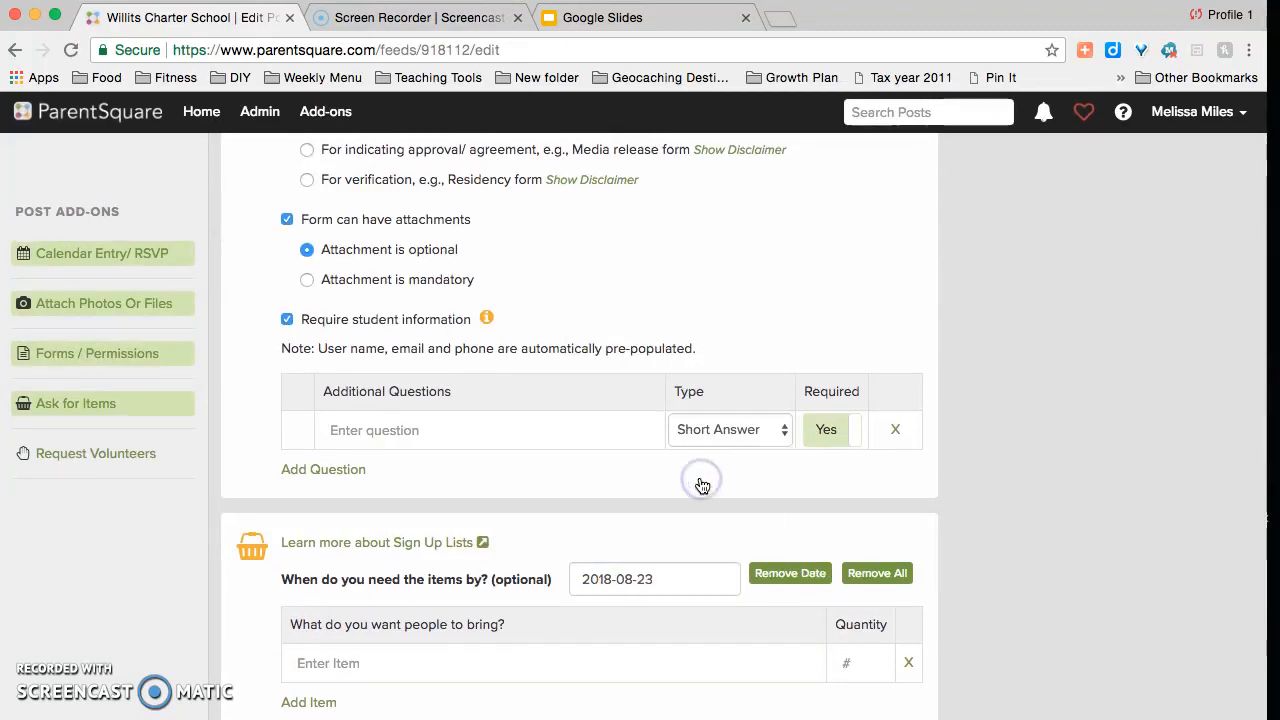
Enter towels with a quantity of 20 as the first requested item in the sign-up list
left_click(368, 668)
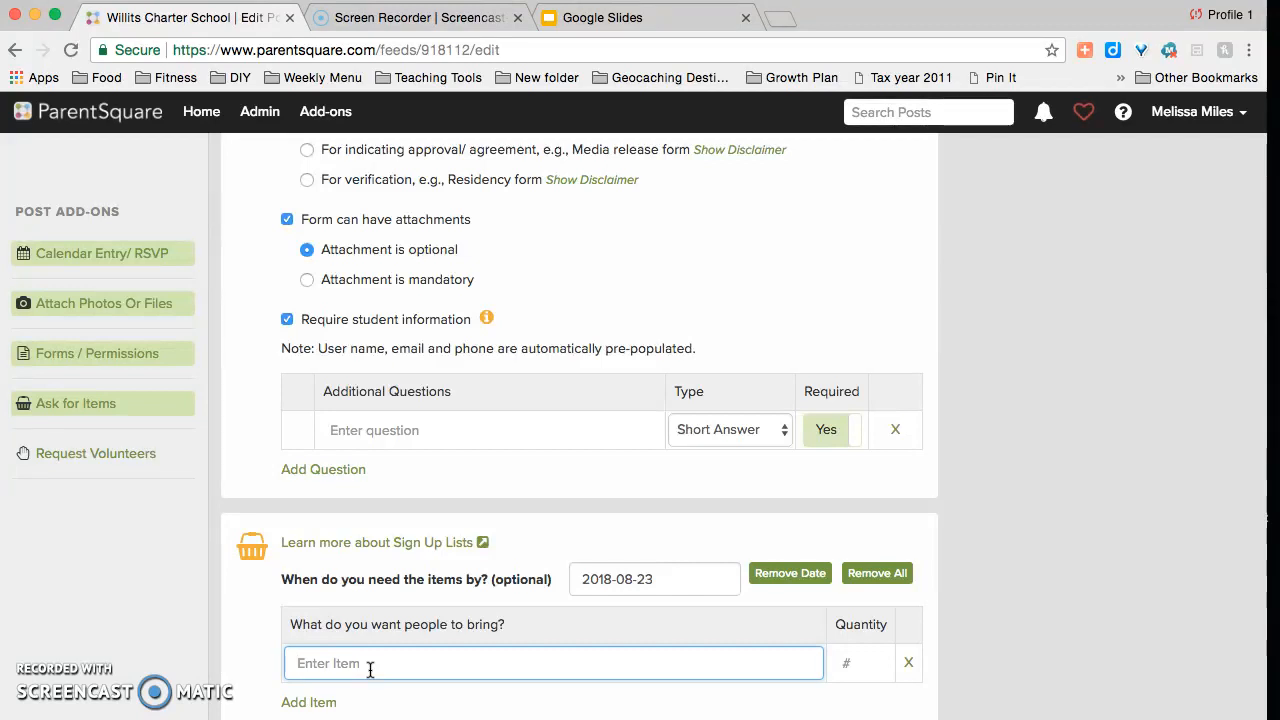
type("towels")
key("Tab")
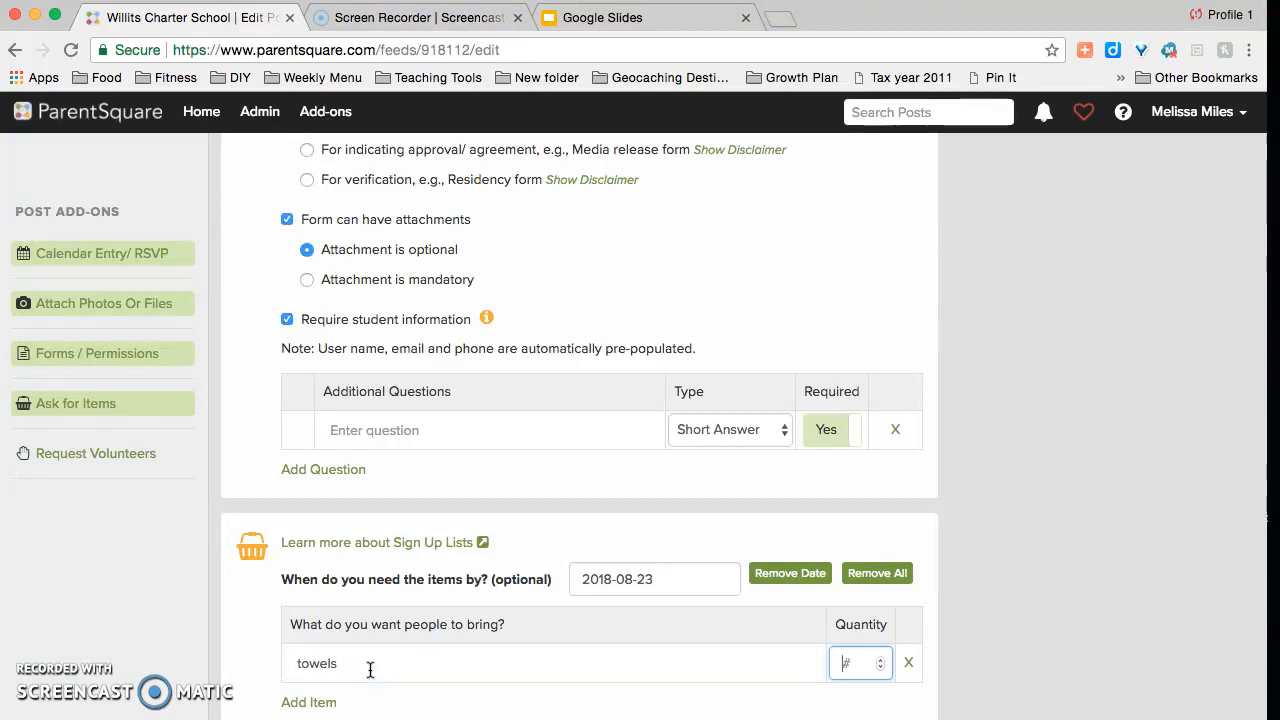
type("20")
left_click(290, 670)
left_click(320, 702)
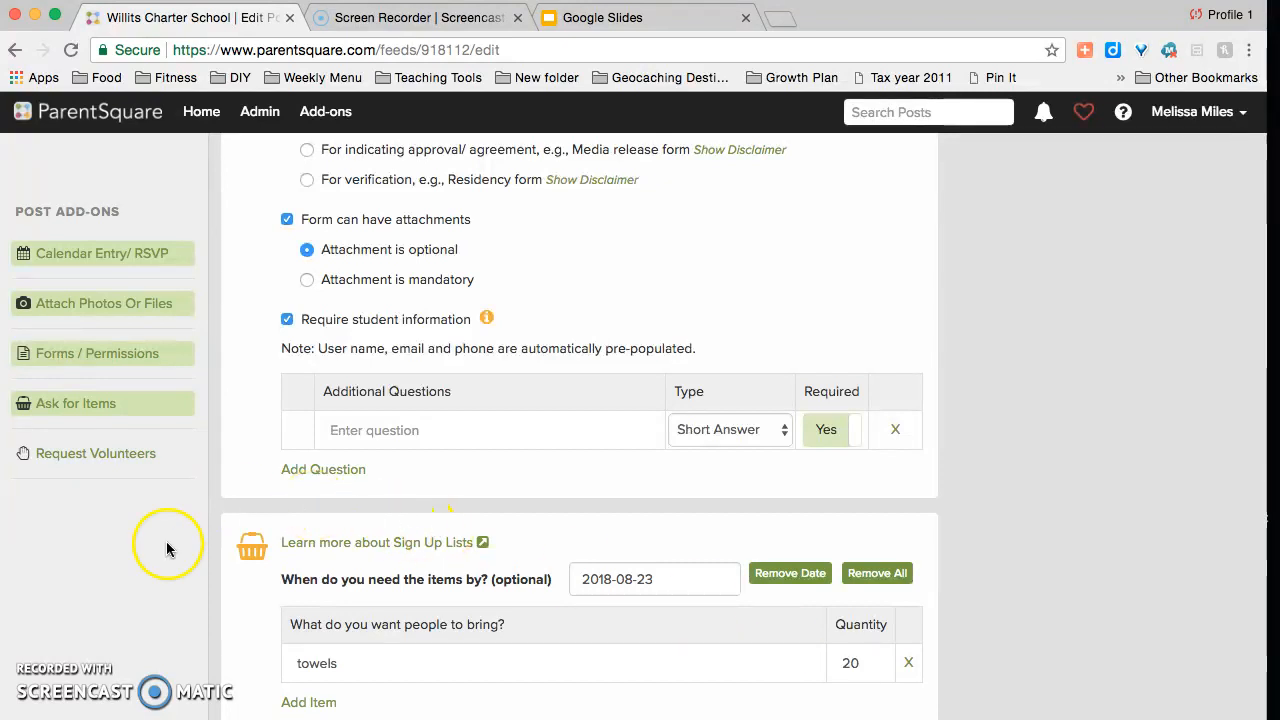
Add a volunteer request section to the post and review it together with the item sign-up list above
scroll(120, 578, "up", 1)
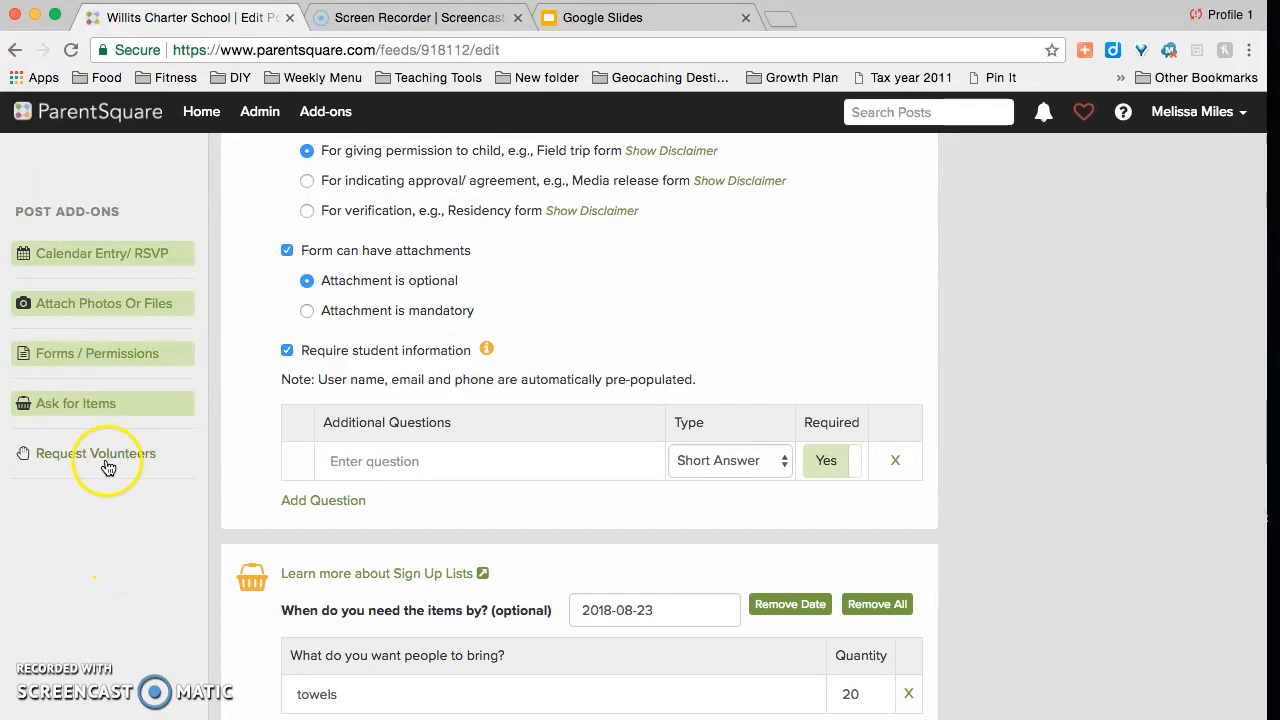
left_click(108, 467)
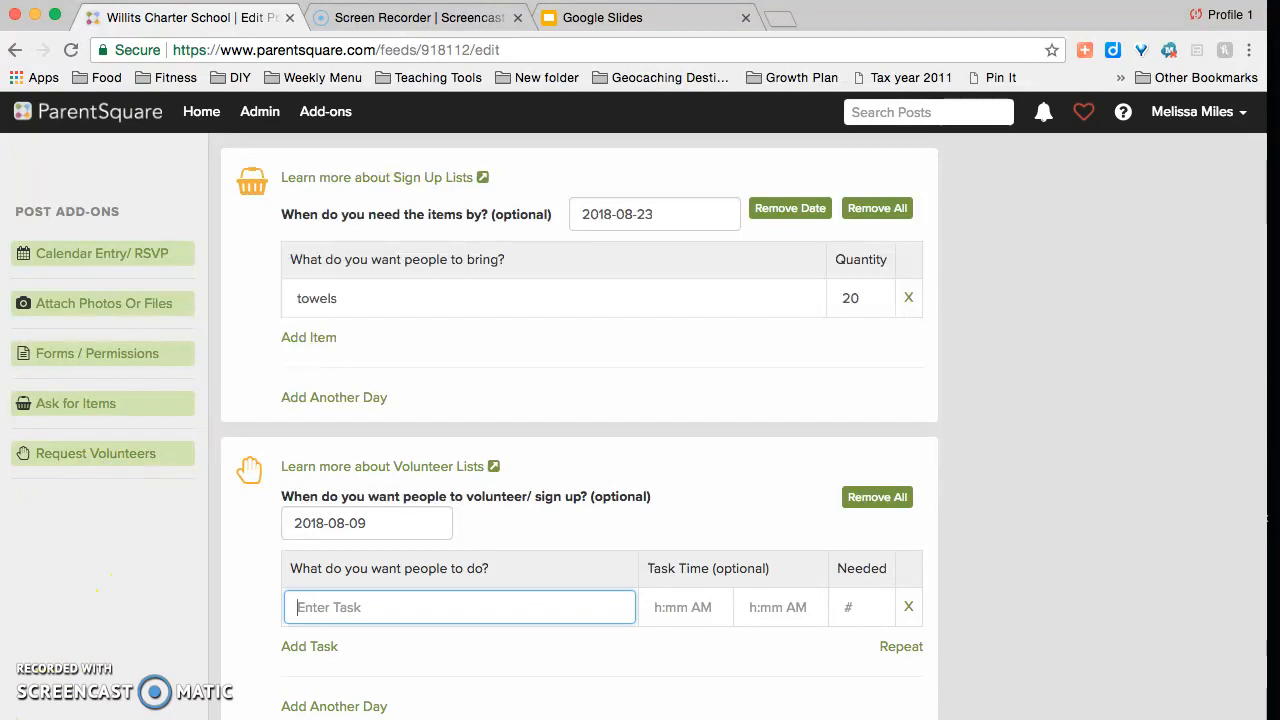
left_click(95, 612)
scroll(95, 613, "up", 3)
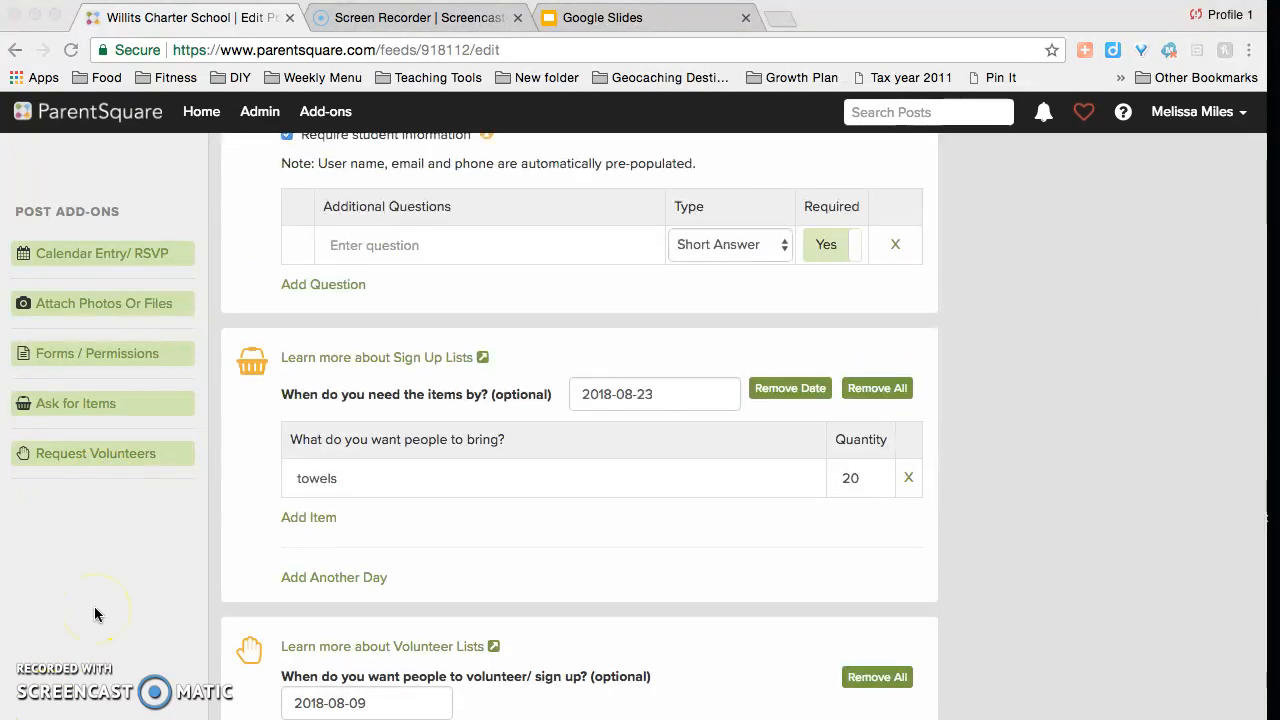
scroll(1093, 651, "down", 3)
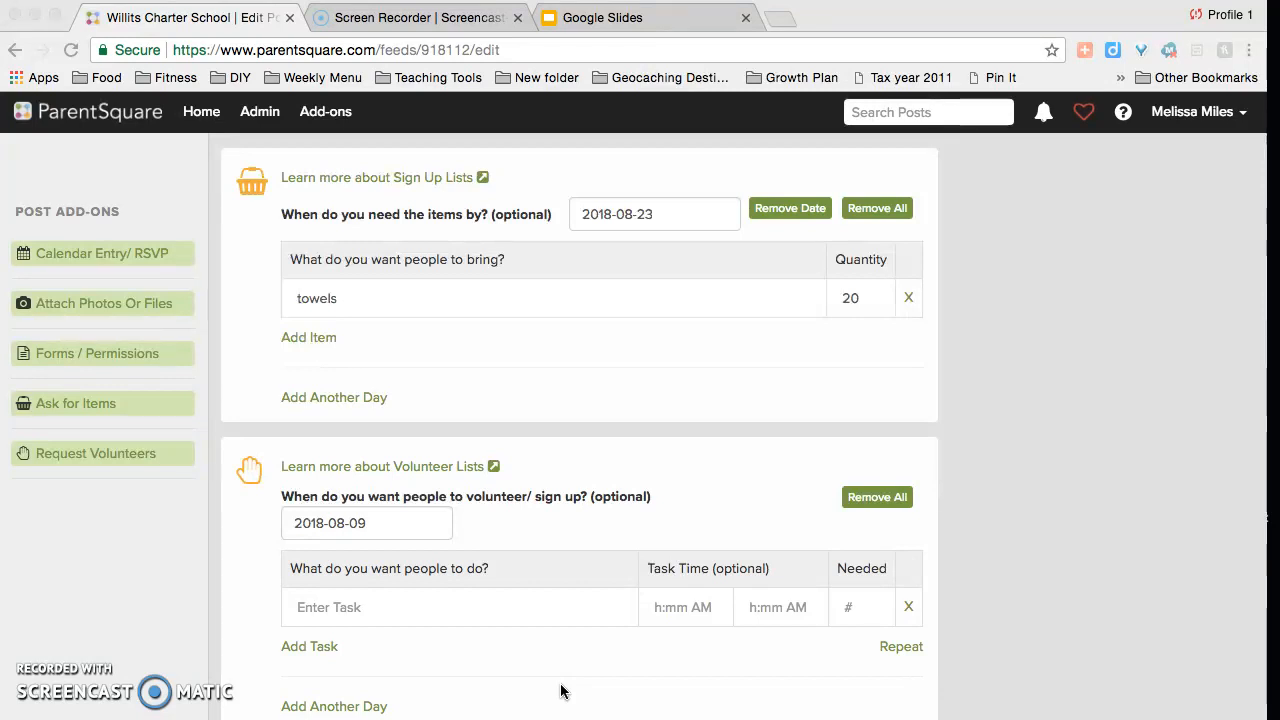
Set the post's notification option to Do not notify, so that it only appears on the Posts page
scroll(561, 691, "up", 15)
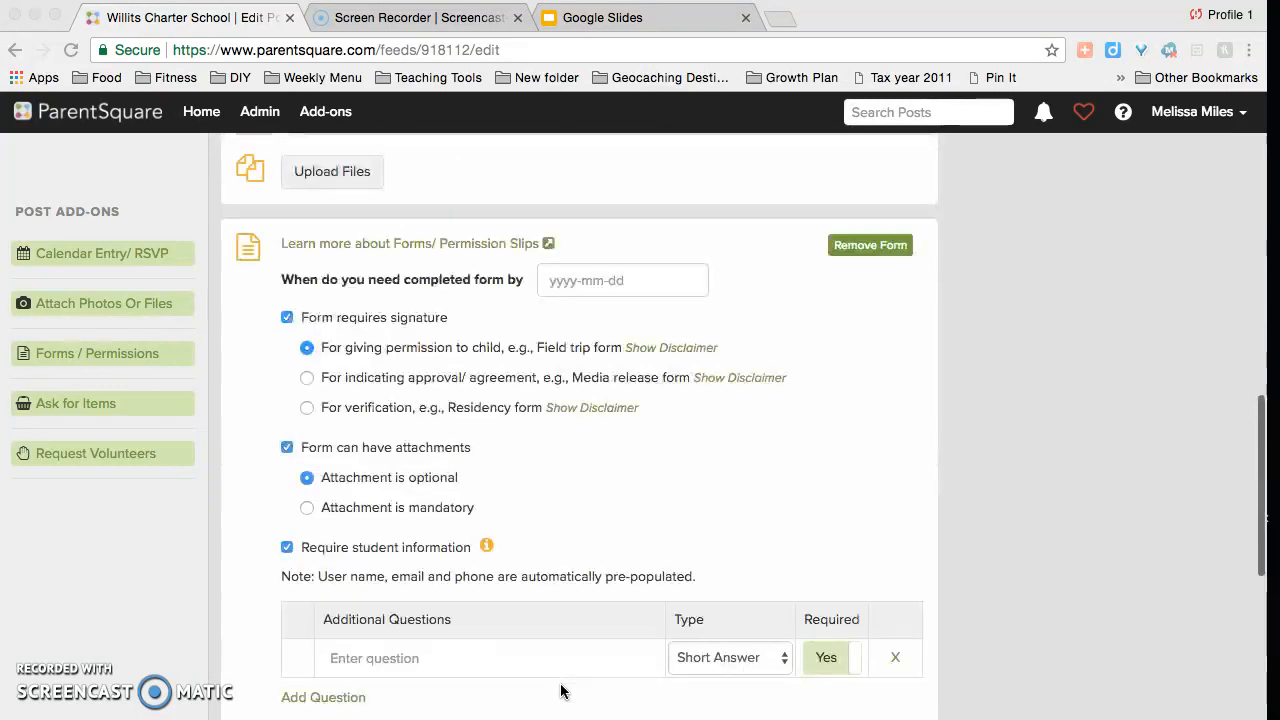
left_click(745, 651)
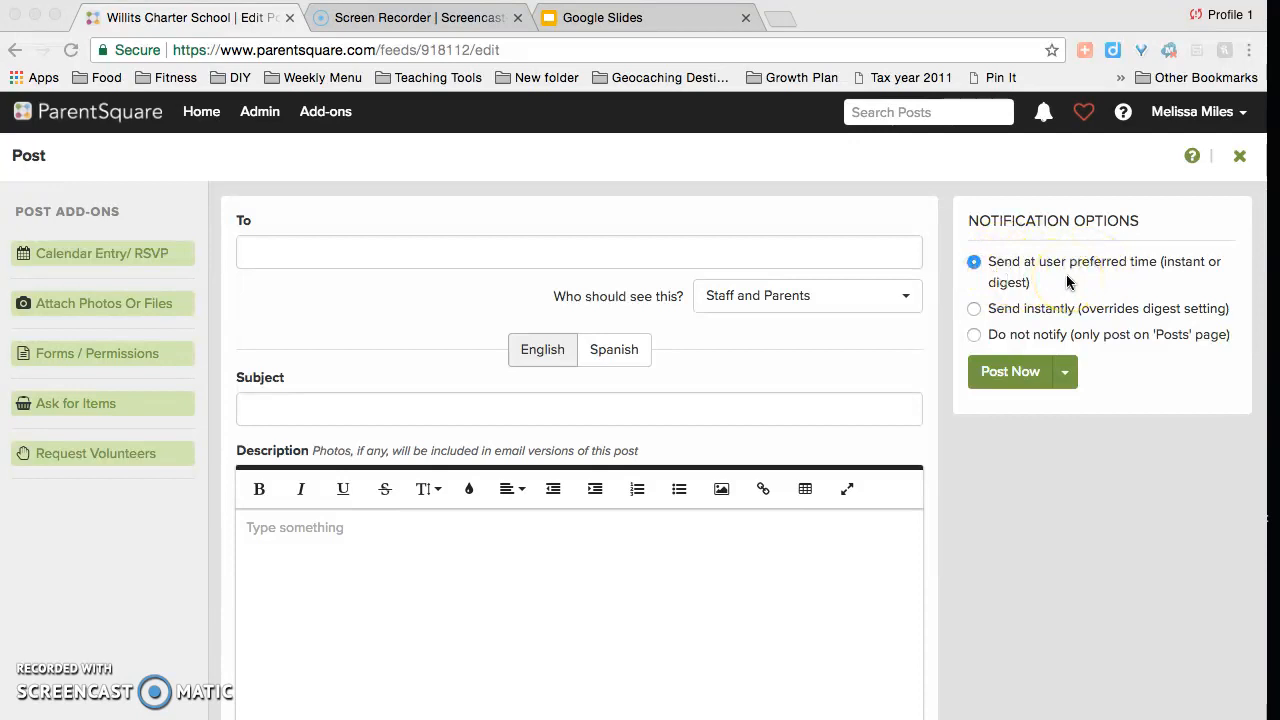
left_click(973, 309)
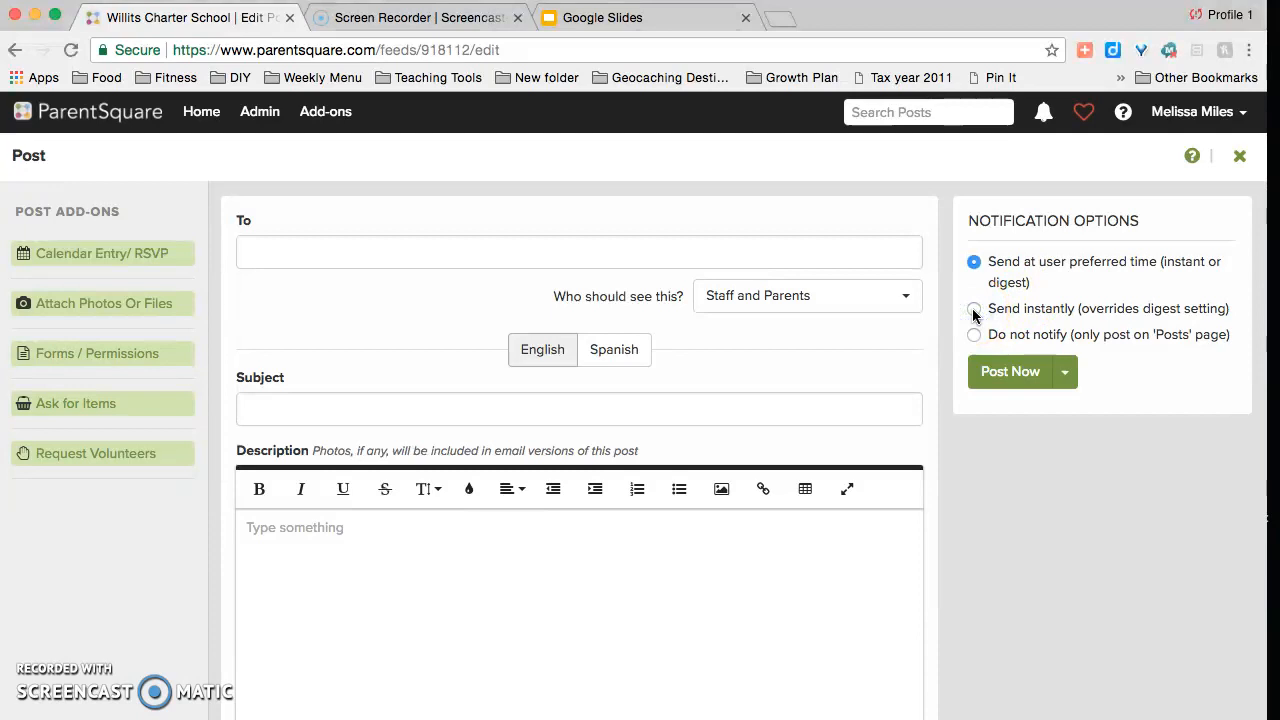
left_click(973, 309)
left_click(976, 337)
Review the available ways to publish, schedule, save or preview the post without choosing one, and look over the post's add-on sections
left_click(1065, 373)
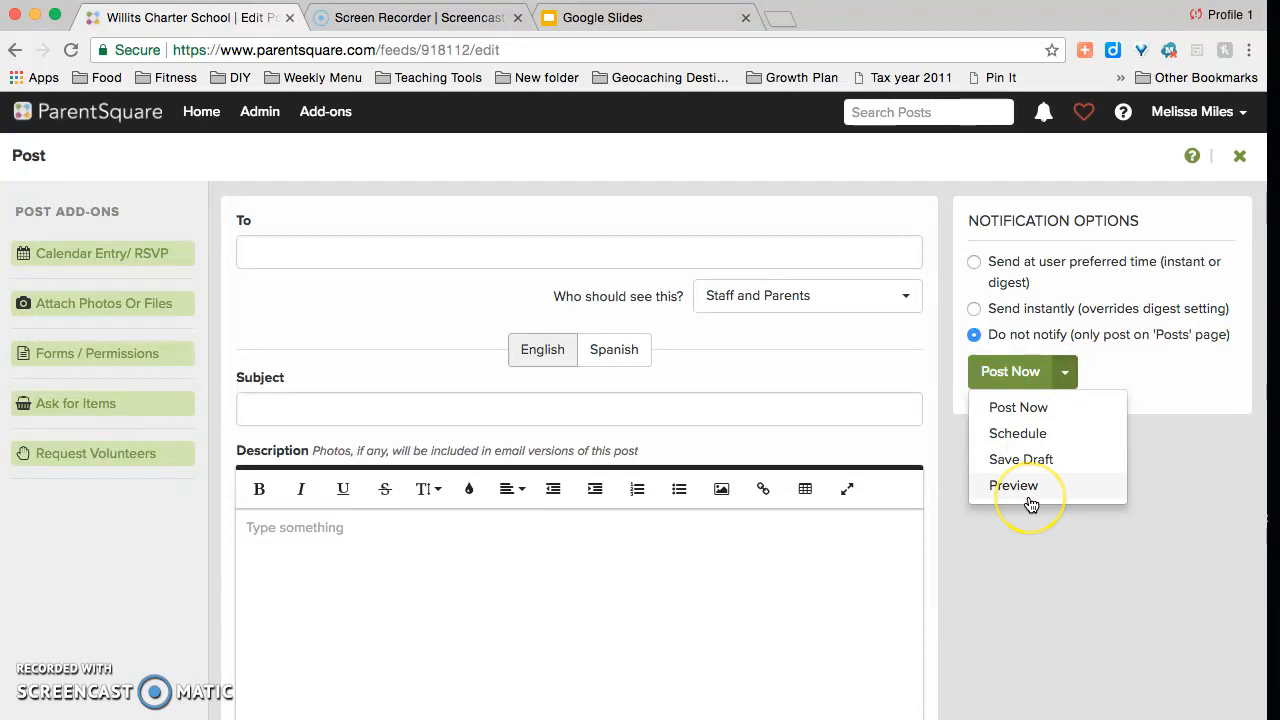
left_click(1059, 578)
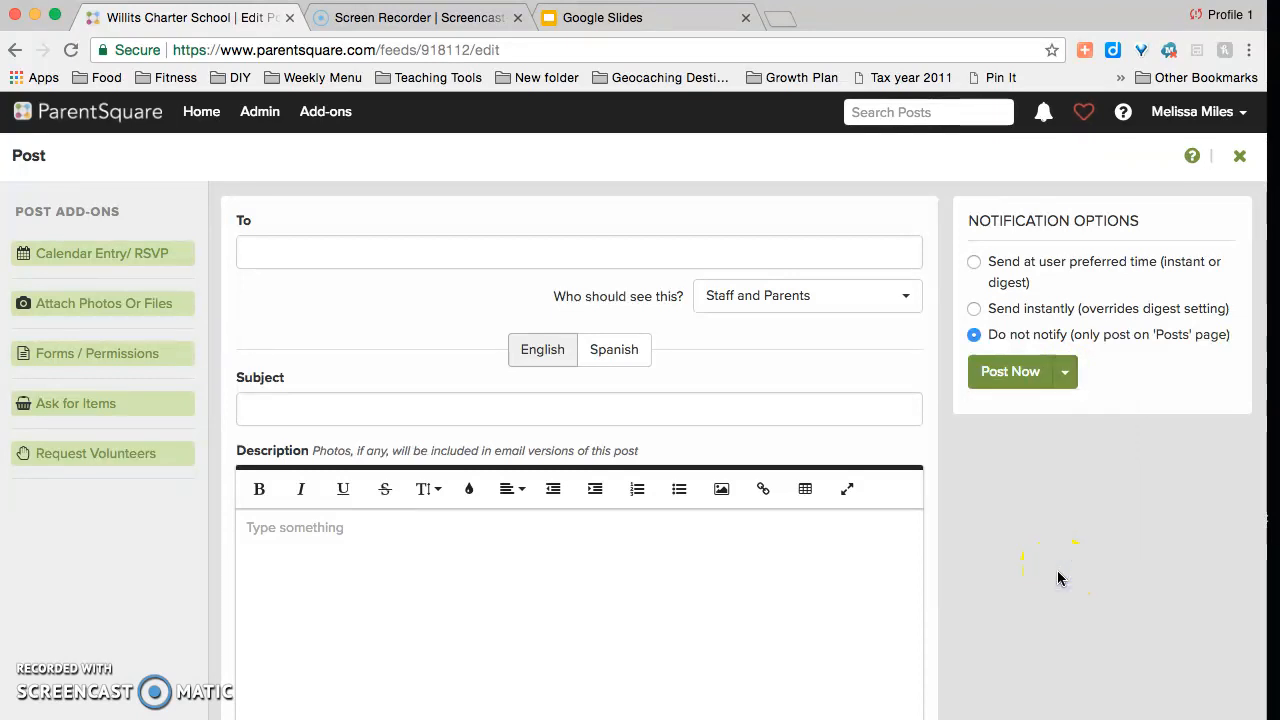
scroll(1060, 578, "down", 15)
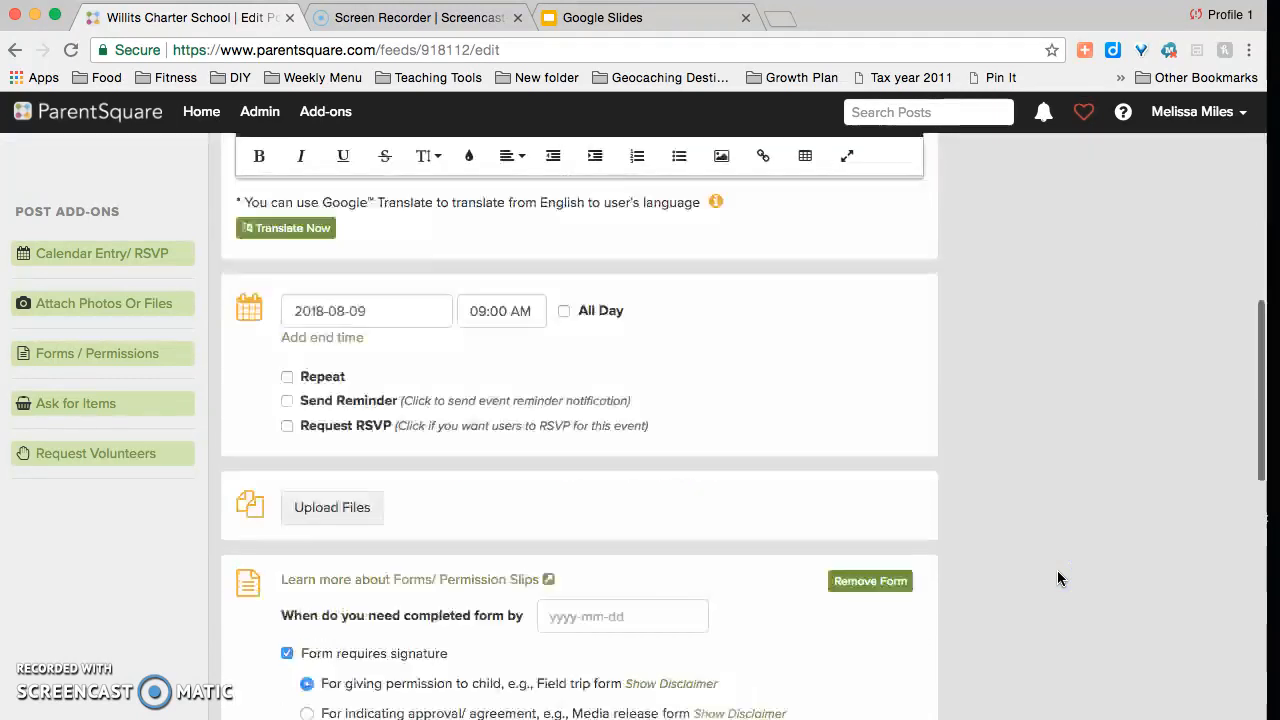
scroll(1060, 578, "up", 15)
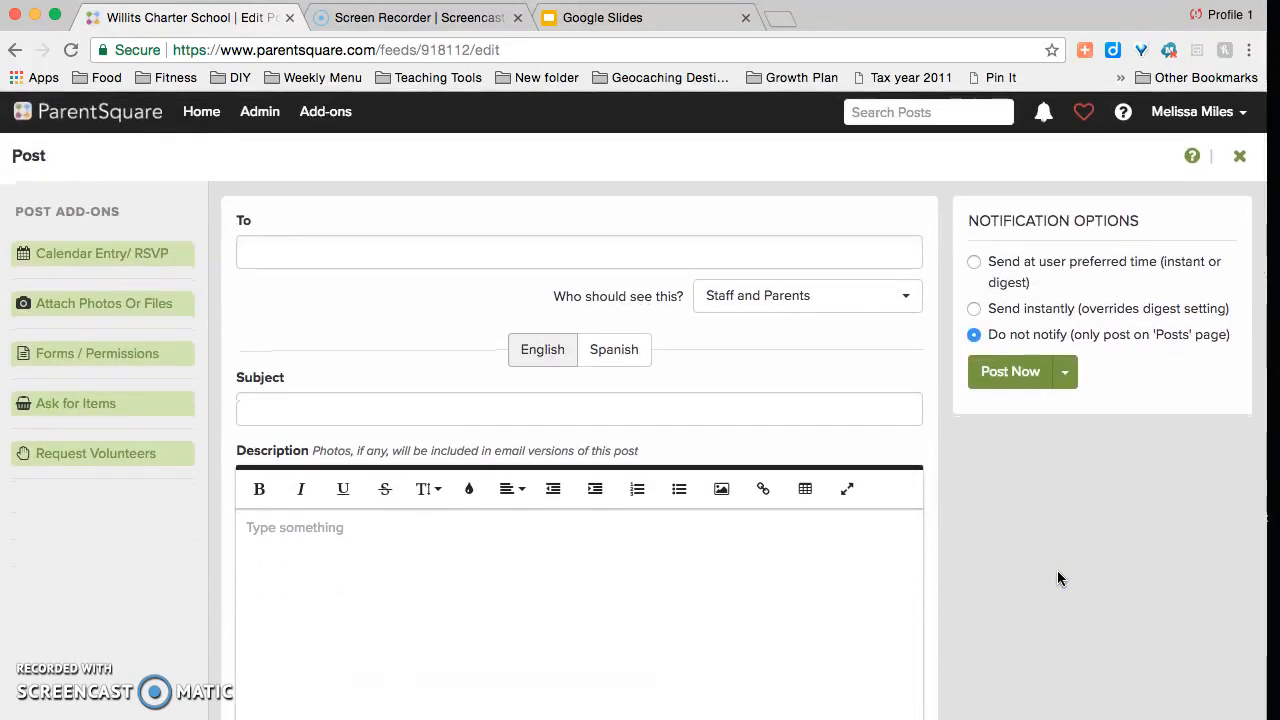